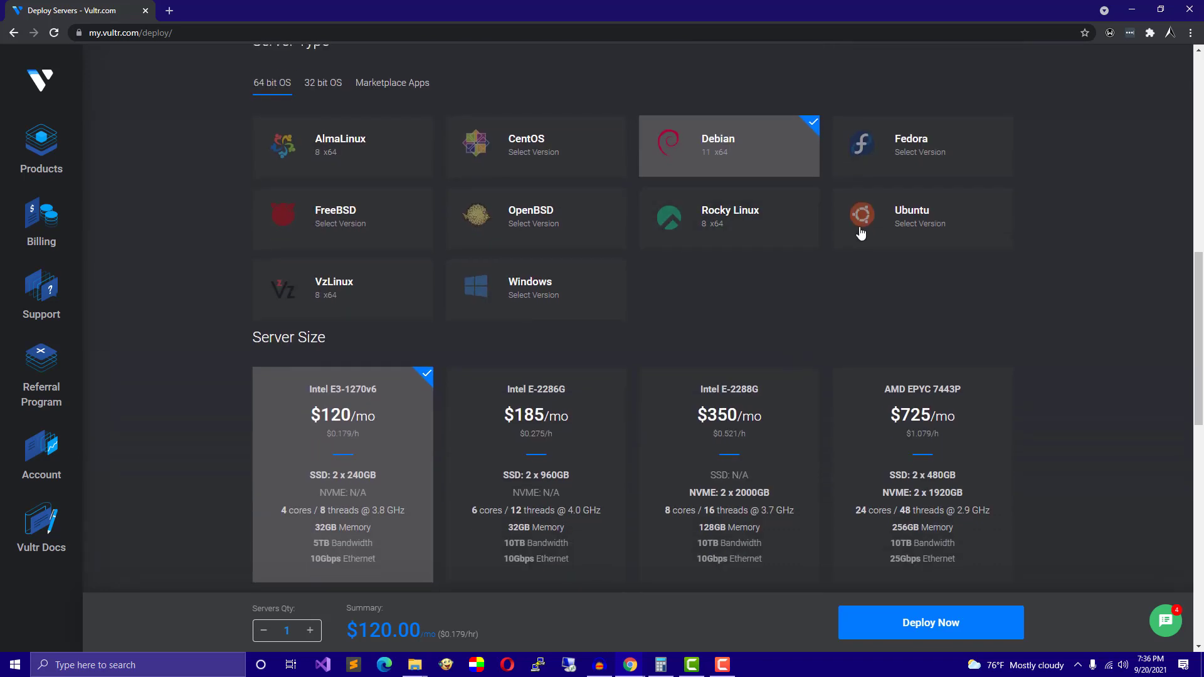
Choose Ubuntu 21.04 x64 and the AMD EPYC 7443P server size at $725.00/mo.
mouse_move(927, 224)
click(874, 251)
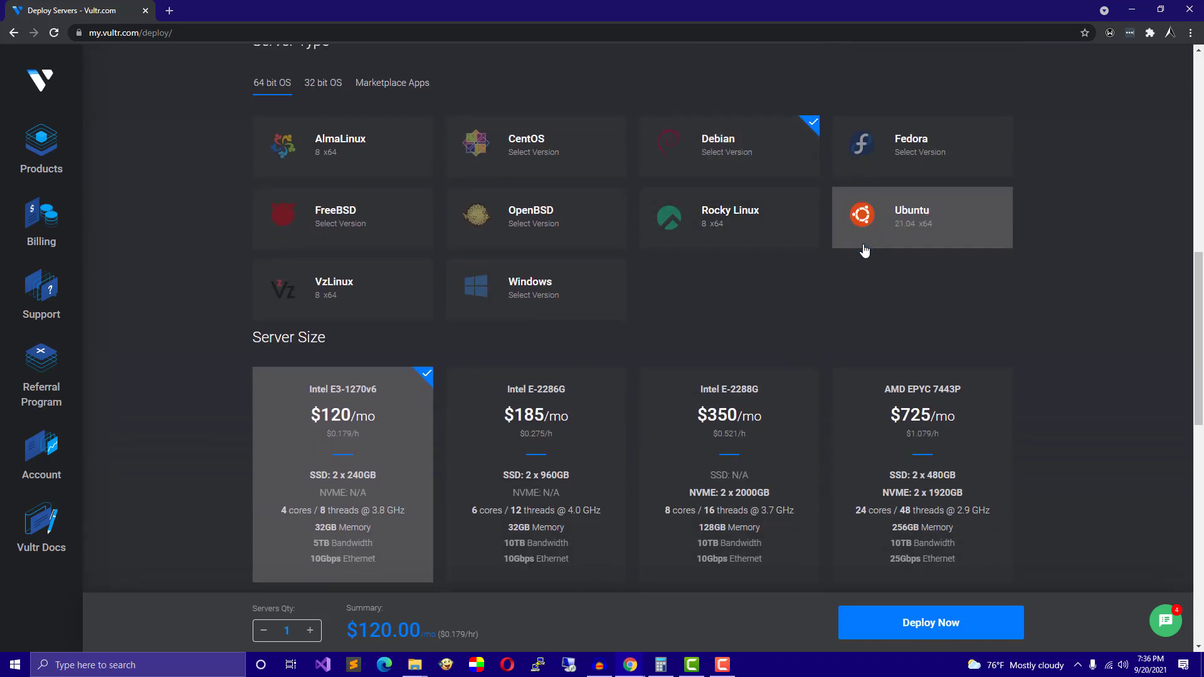
scroll(927, 213, down, 3)
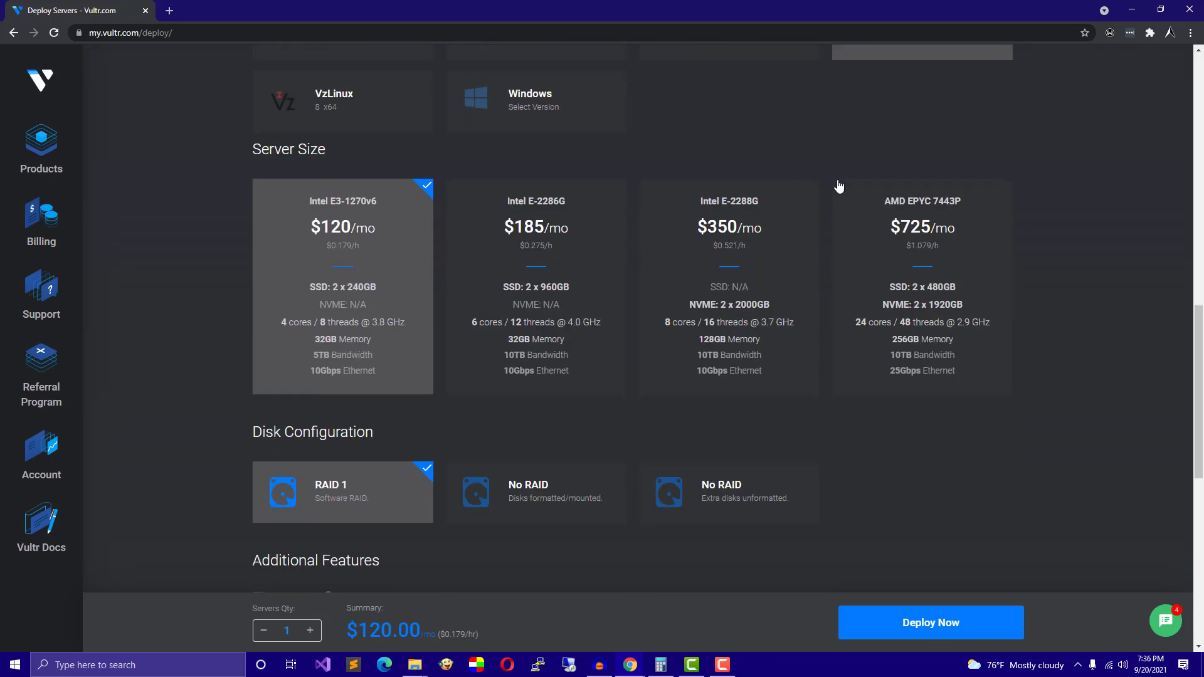
click(938, 281)
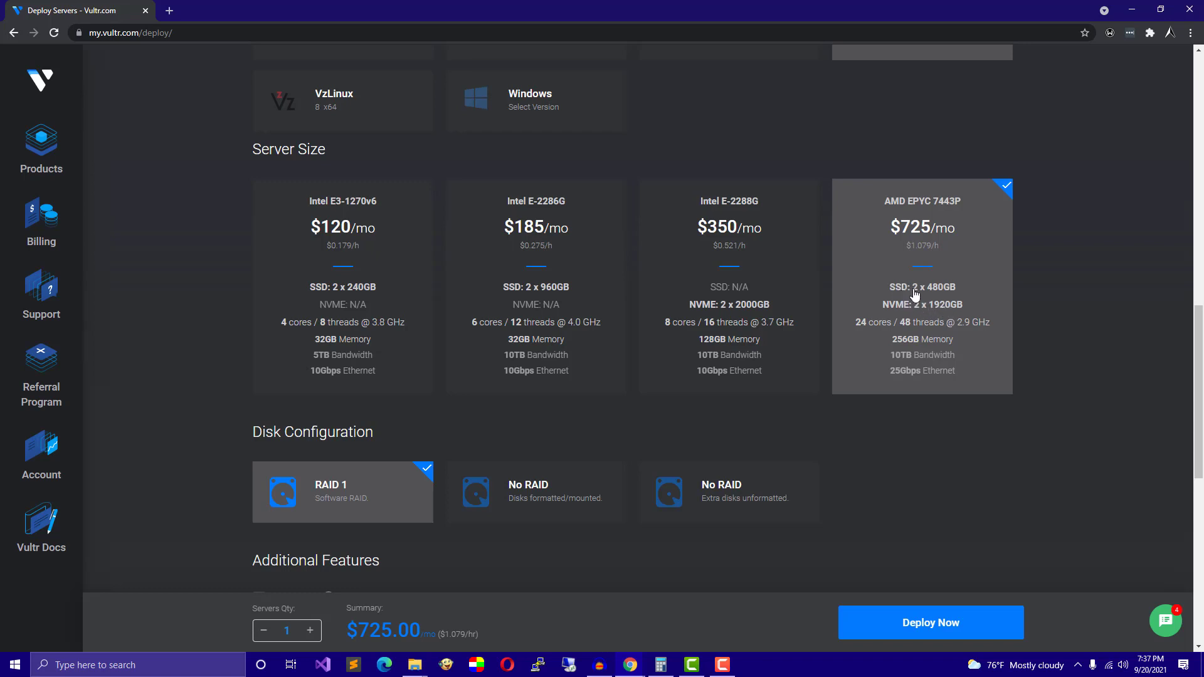
scroll(941, 307, down, 2)
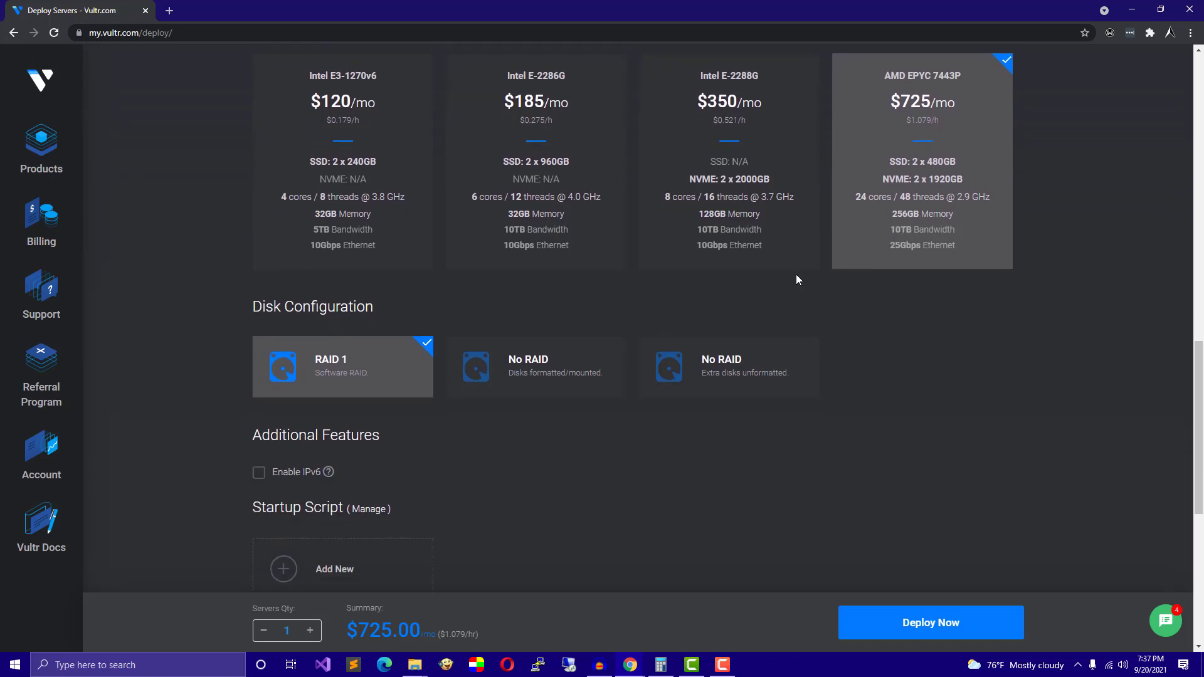
Select No RAID (formatted/mounted) disk configuration and enable IPv6.
click(506, 384)
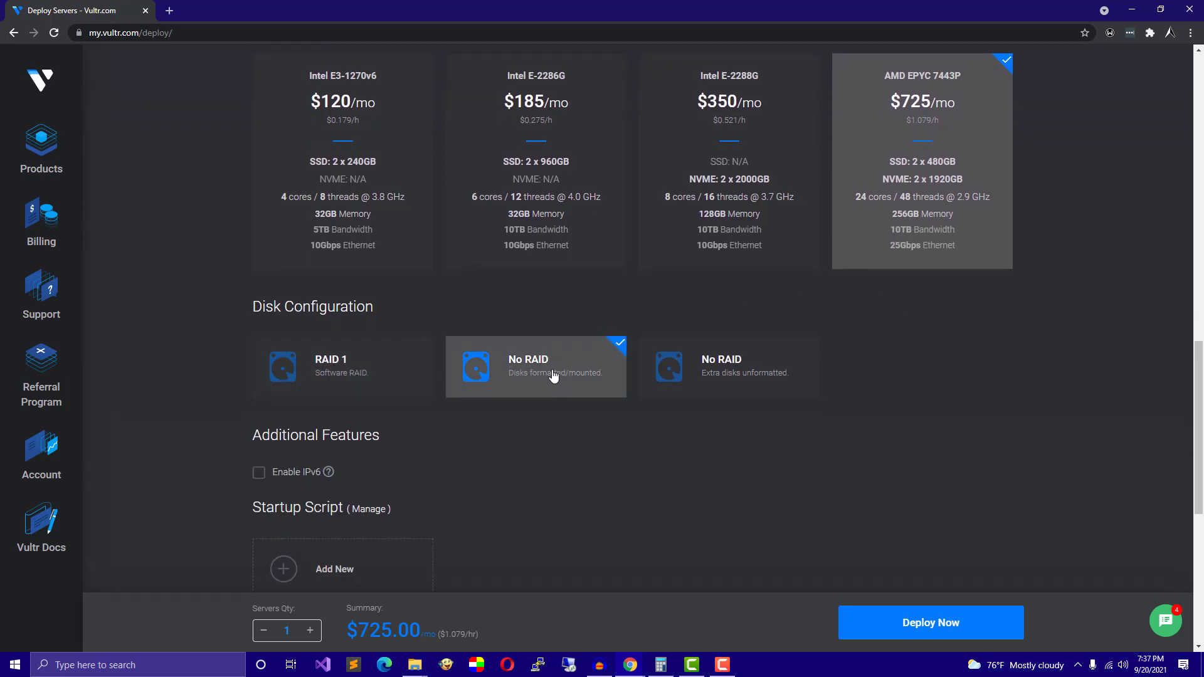
scroll(631, 301, down, 3)
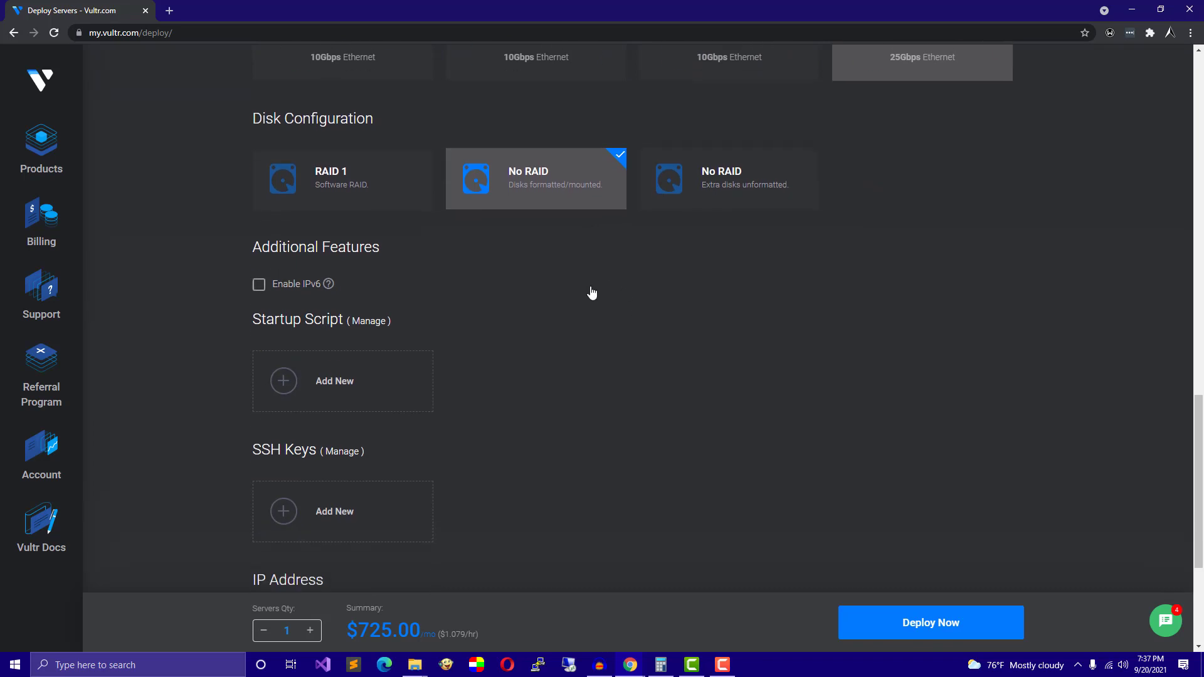
click(269, 285)
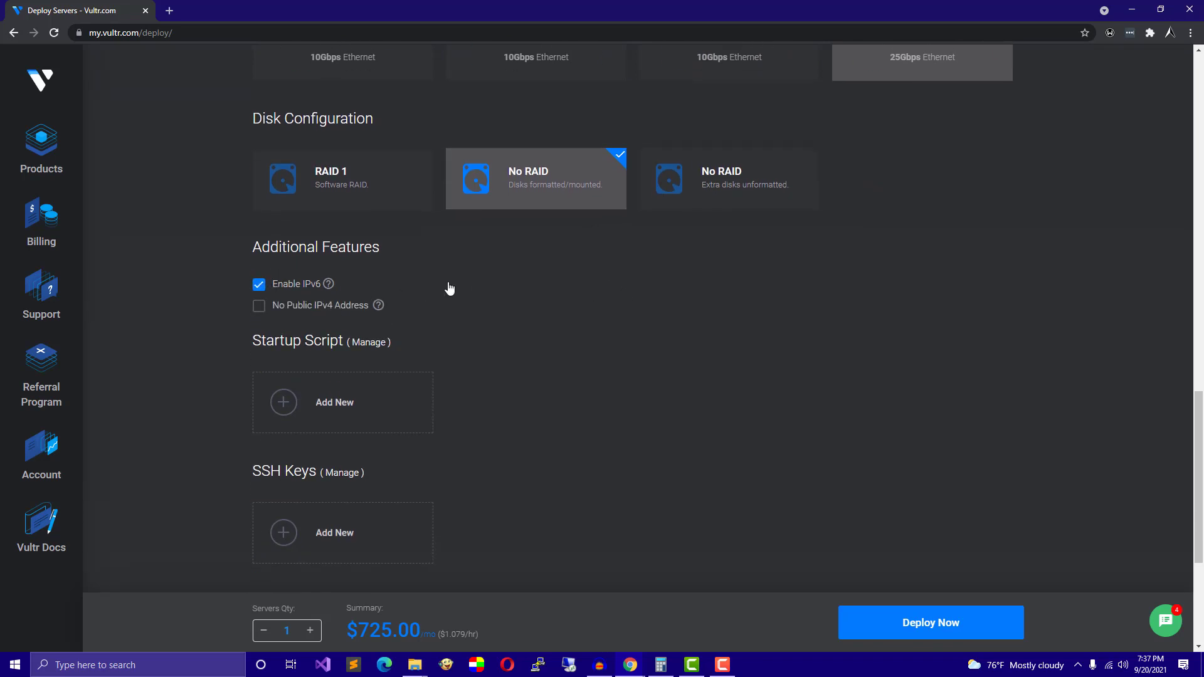
scroll(446, 261, down, 2)
scroll(460, 239, down, 1)
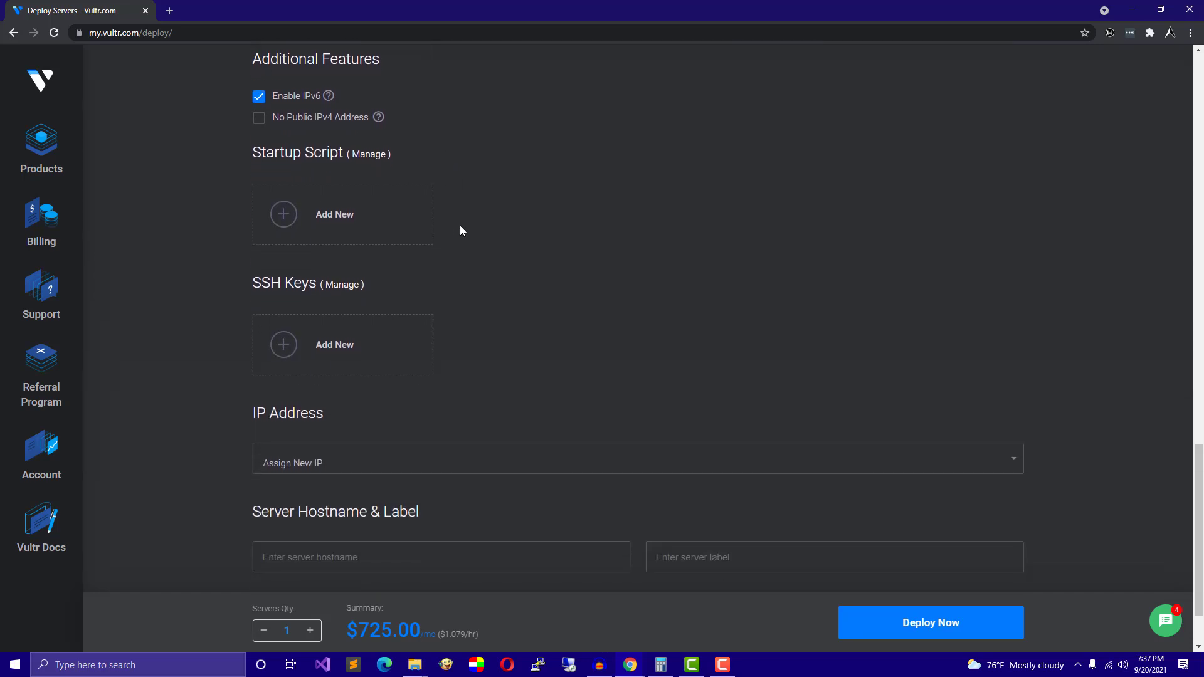
scroll(537, 223, down, 2)
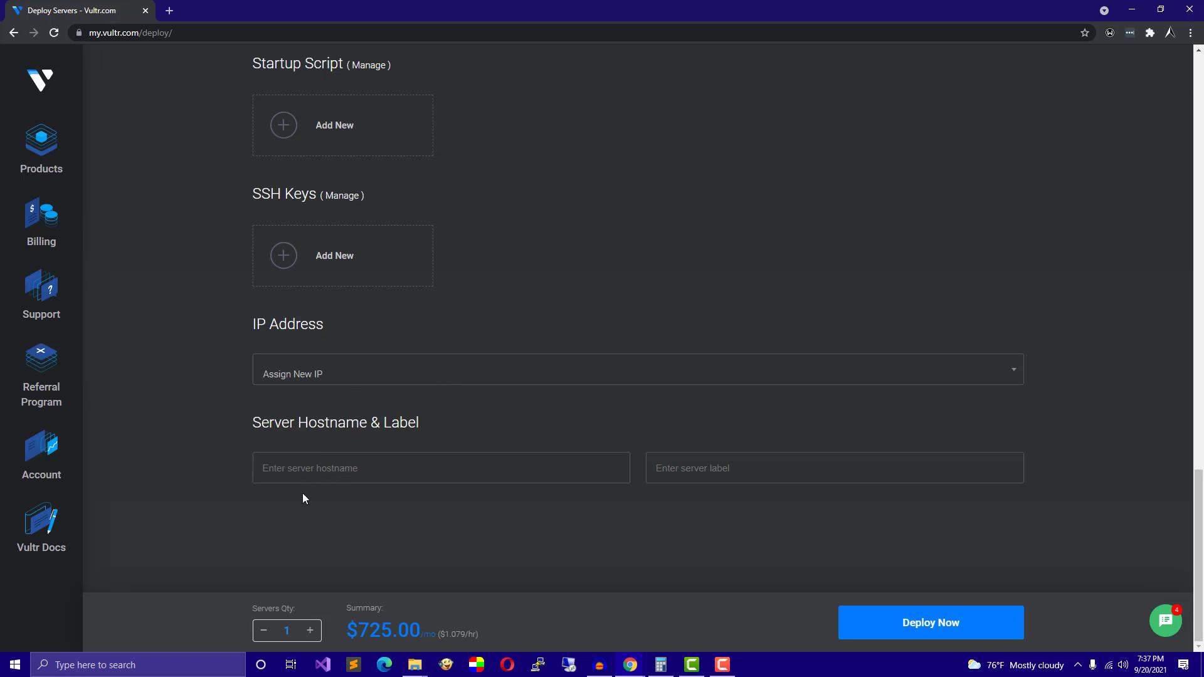
Enter fly.noirth.com as the server hostname and label.
click(351, 502)
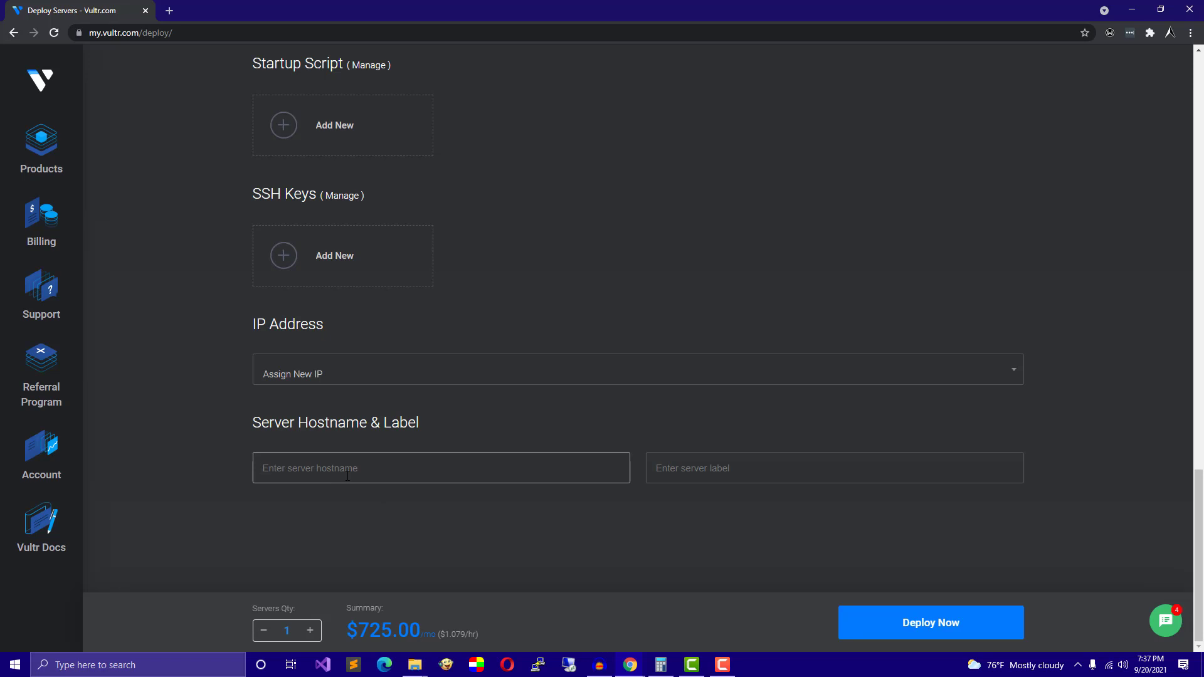
text(fly.n)
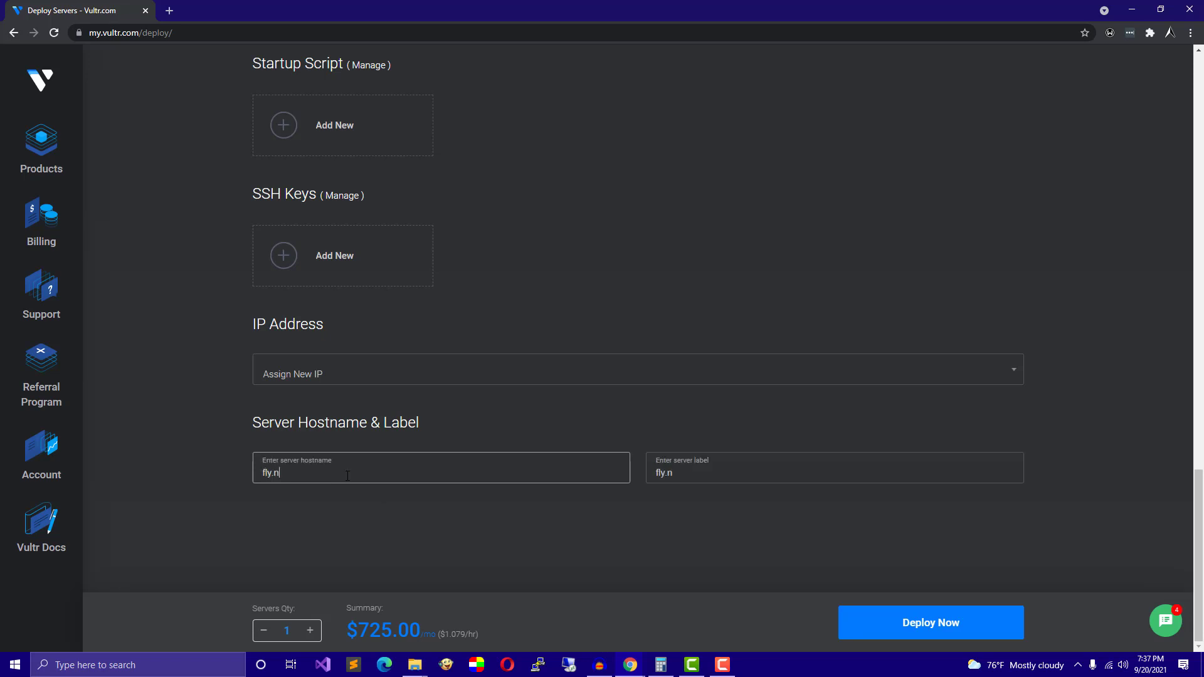
text(oirth.com)
scroll(664, 379, up, 3)
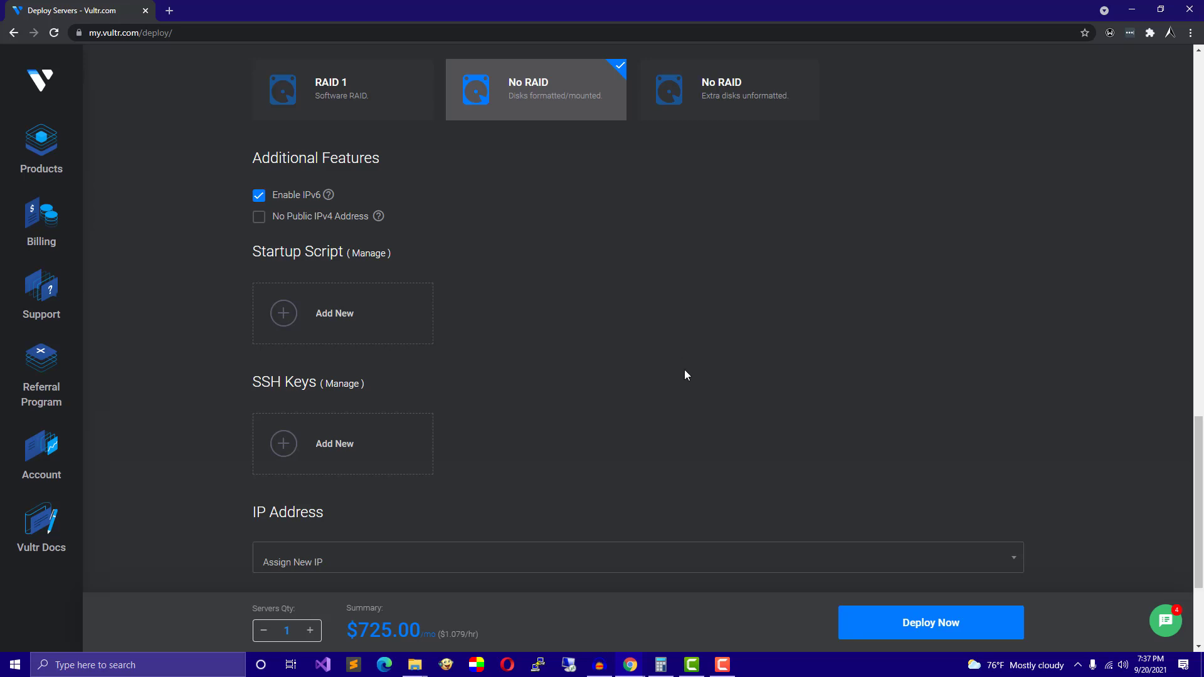
scroll(686, 374, down, 3)
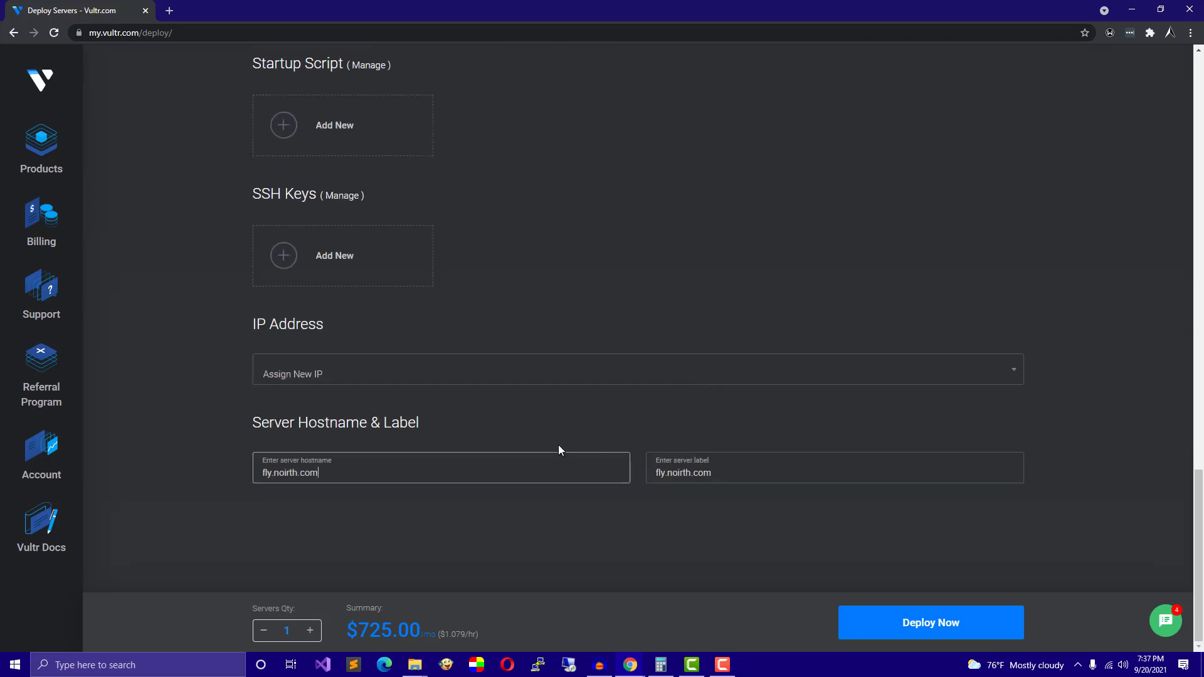
scroll(582, 434, up, 12)
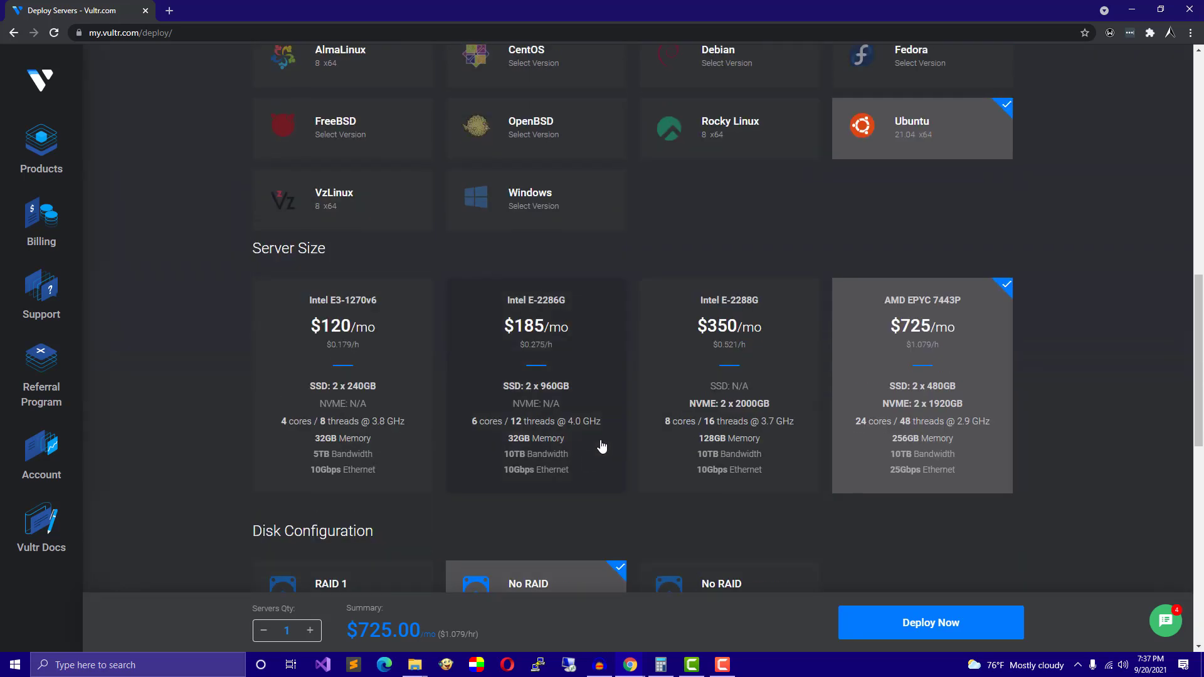
scroll(601, 445, up, 12)
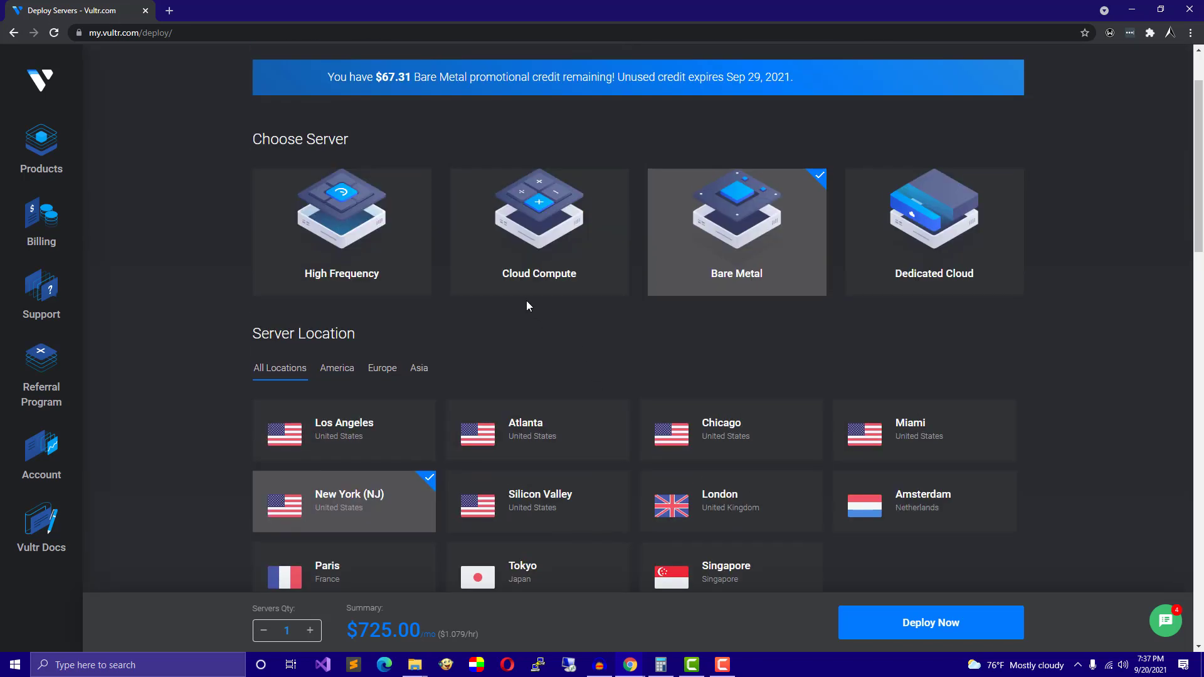
Connect PuTTY over SSH to the server's copied IP address and accept its host key.
click(37, 148)
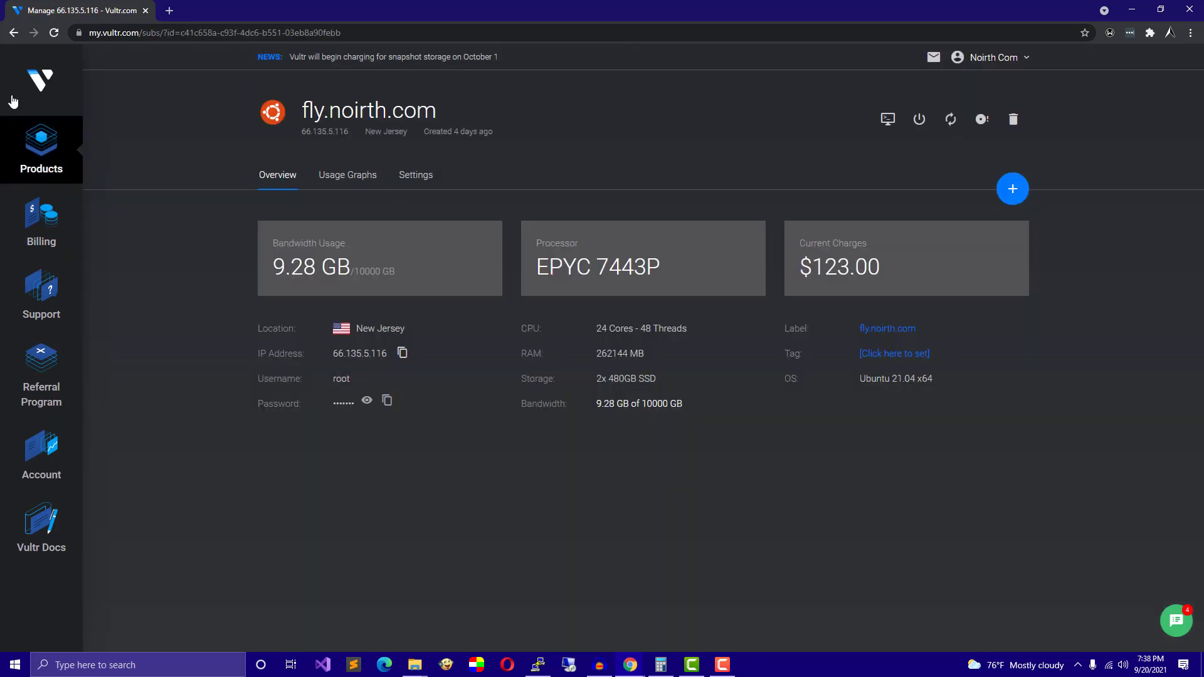
click(403, 354)
click(537, 665)
key(ctrl+v)
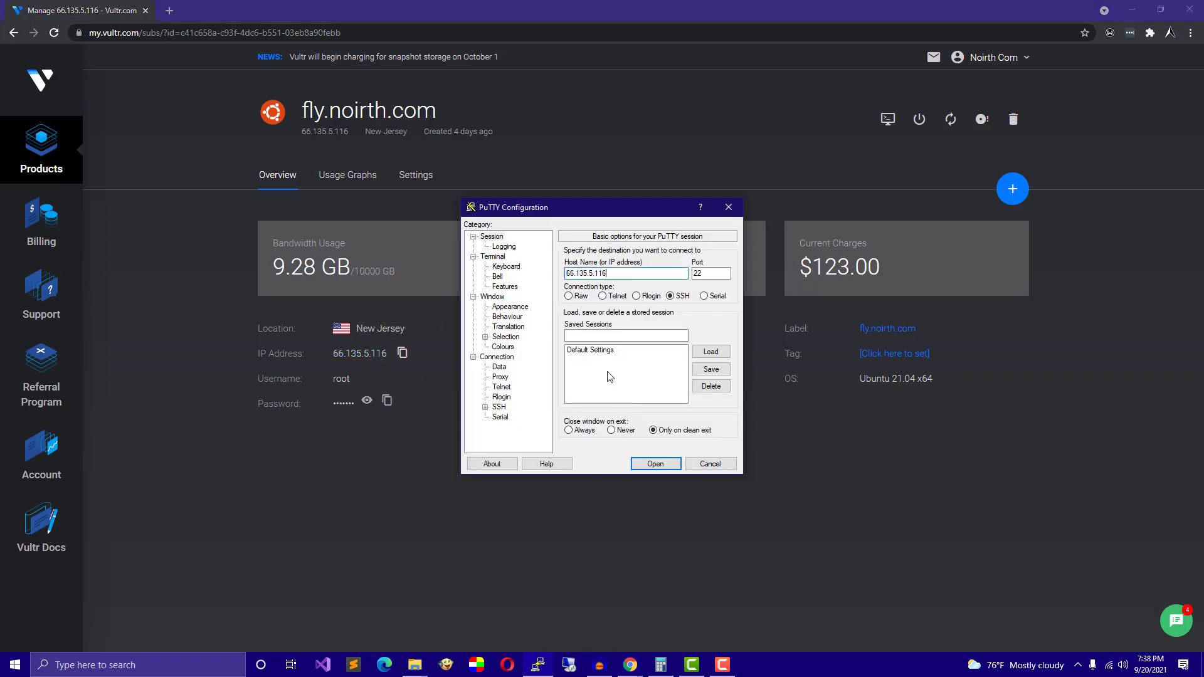
key(Return)
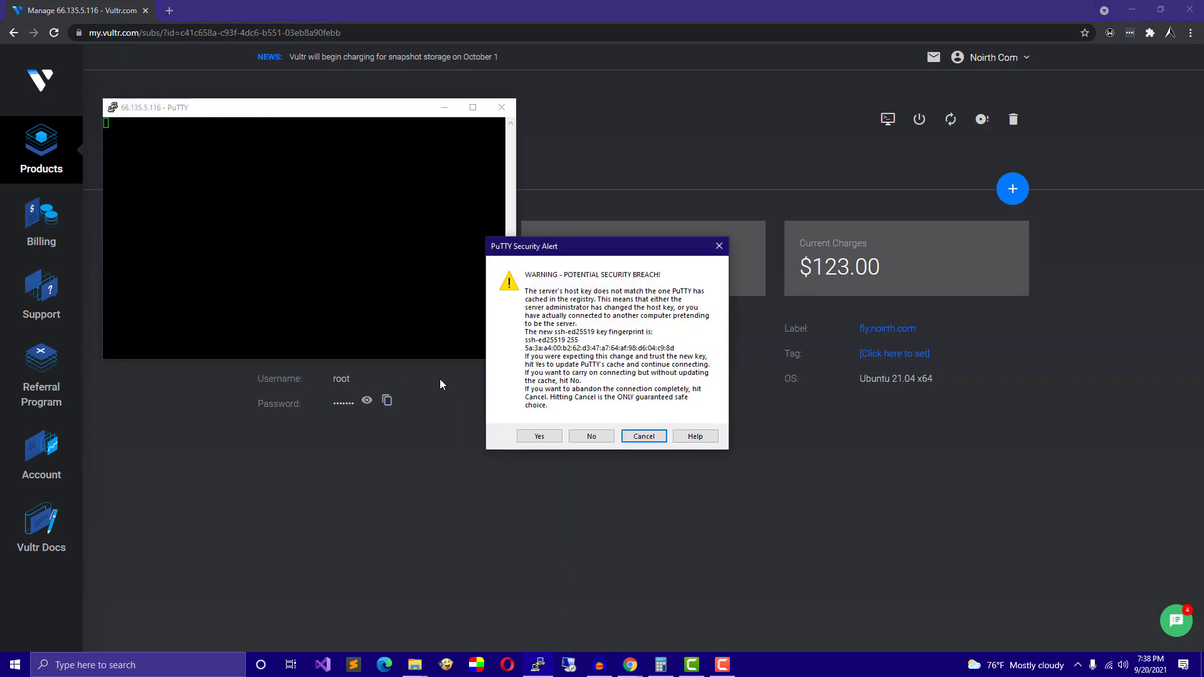
click(542, 434)
Log in as root using the server's copied root password.
click(387, 402)
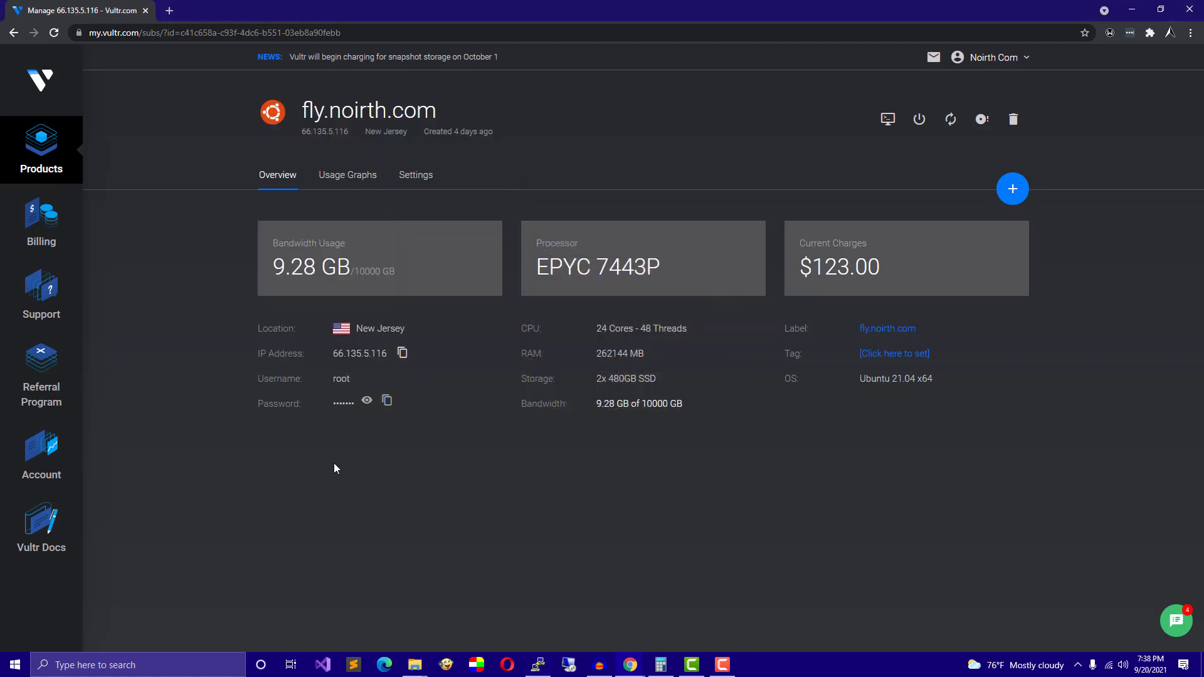
click(387, 402)
click(537, 666)
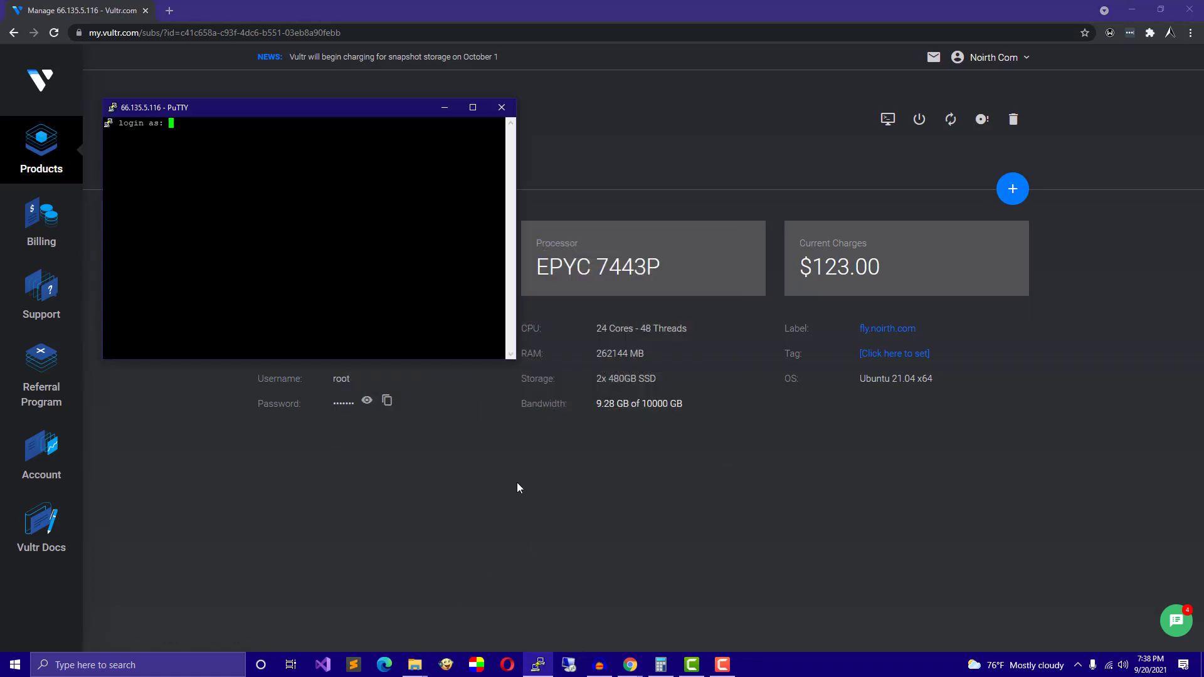
text(root)
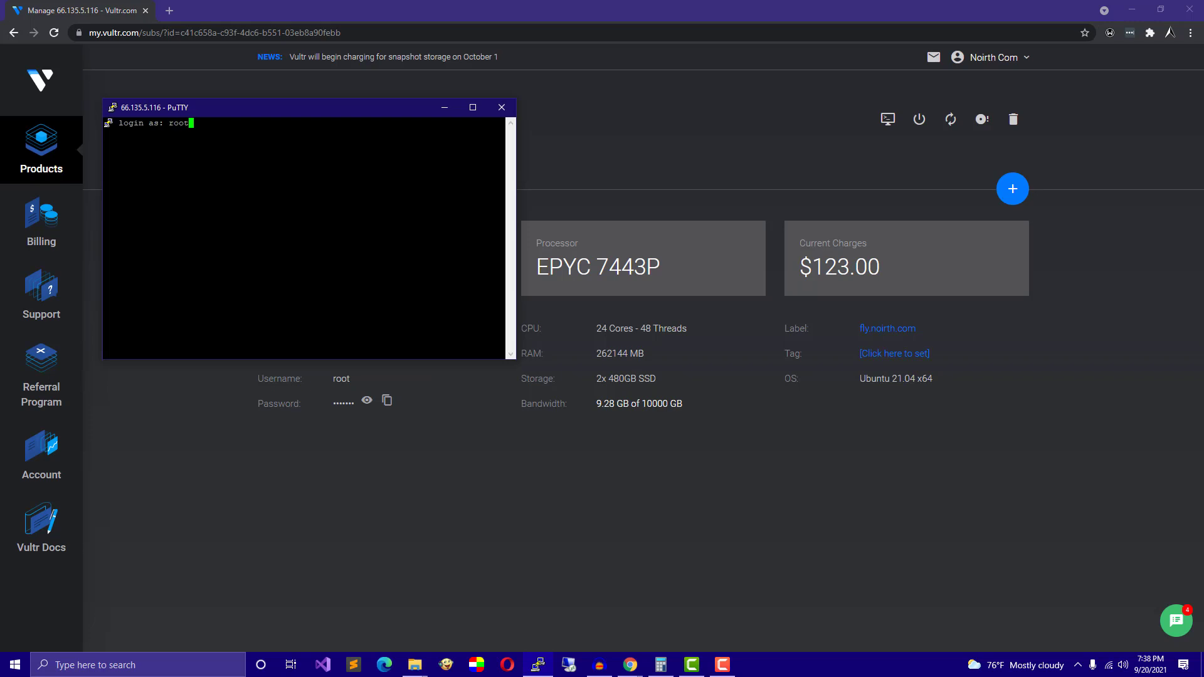
key(Return)
key(Return)
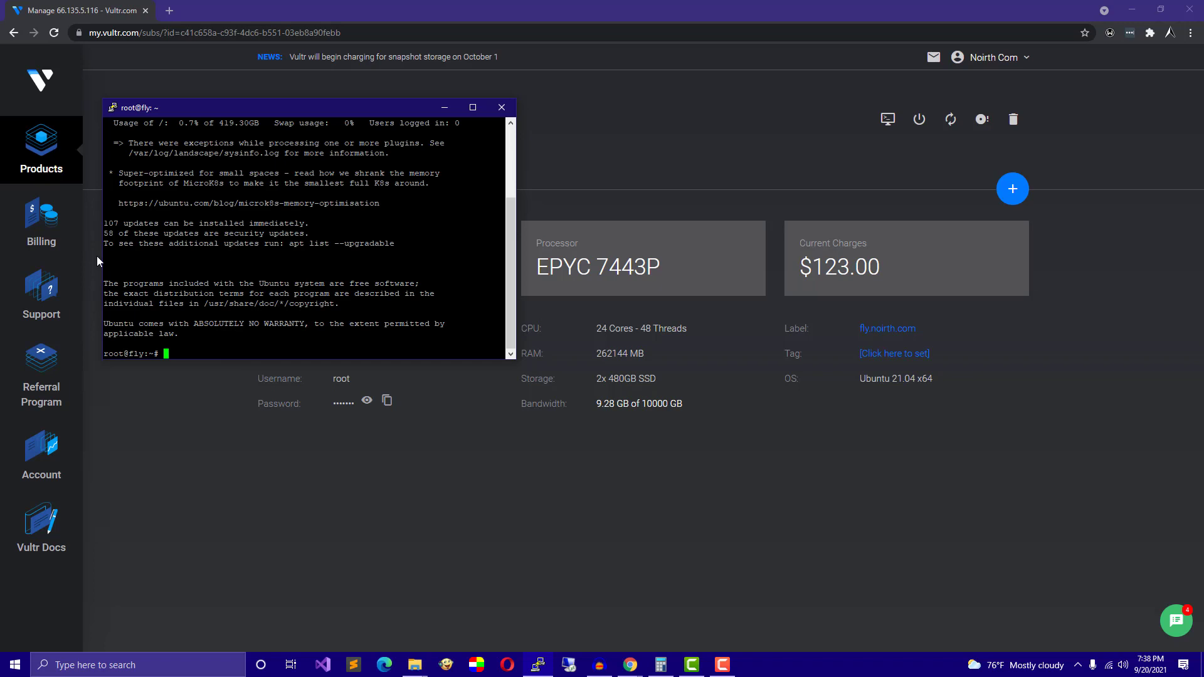
Run apt update to refresh the server's package lists.
text(apt update)
key(Return)
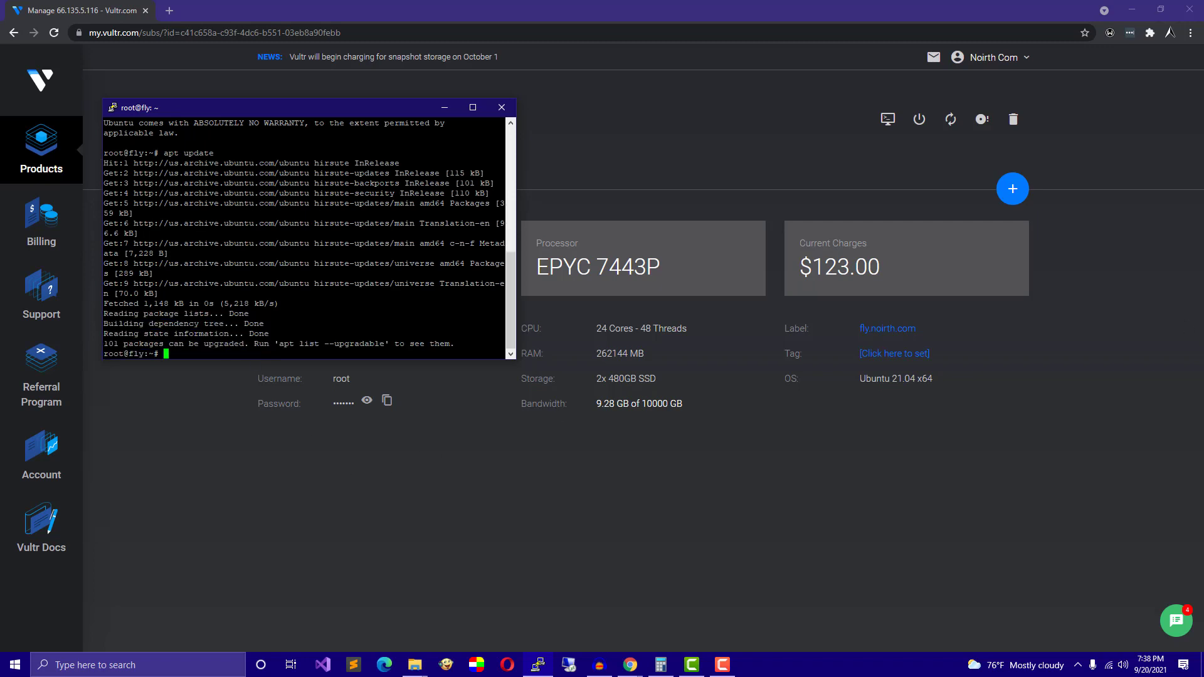
key(alt+Tab)
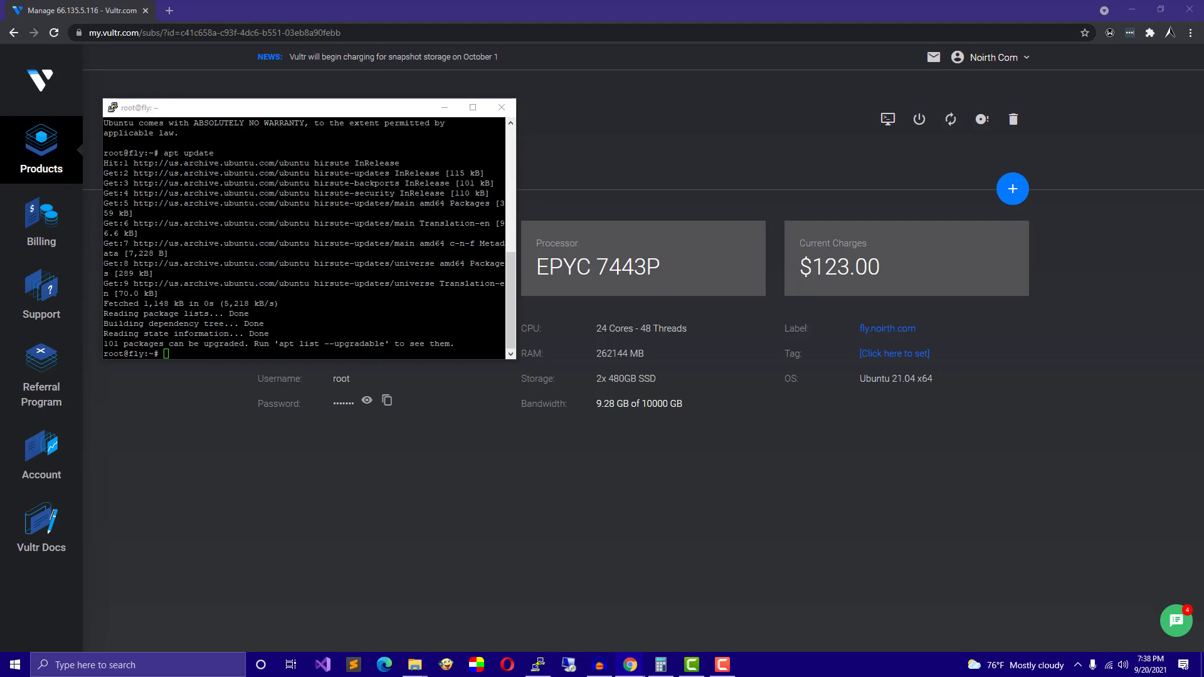
key(alt+Tab)
Download the Microsoft Hyper-V Server ISO with wget from the pasted link.
text(wget)
key(shift+Insert)
key(Return)
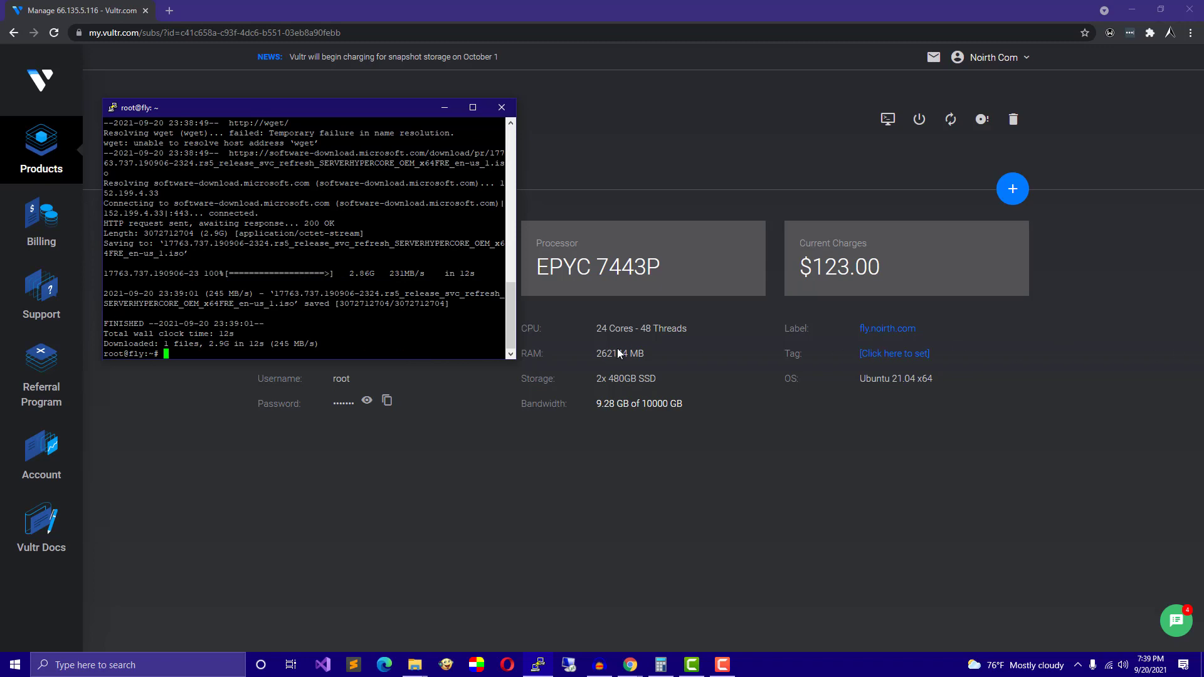
Rename the downloaded ISO file to win.iso.
text(mv 1)
key(Tab)
text(win.iso)
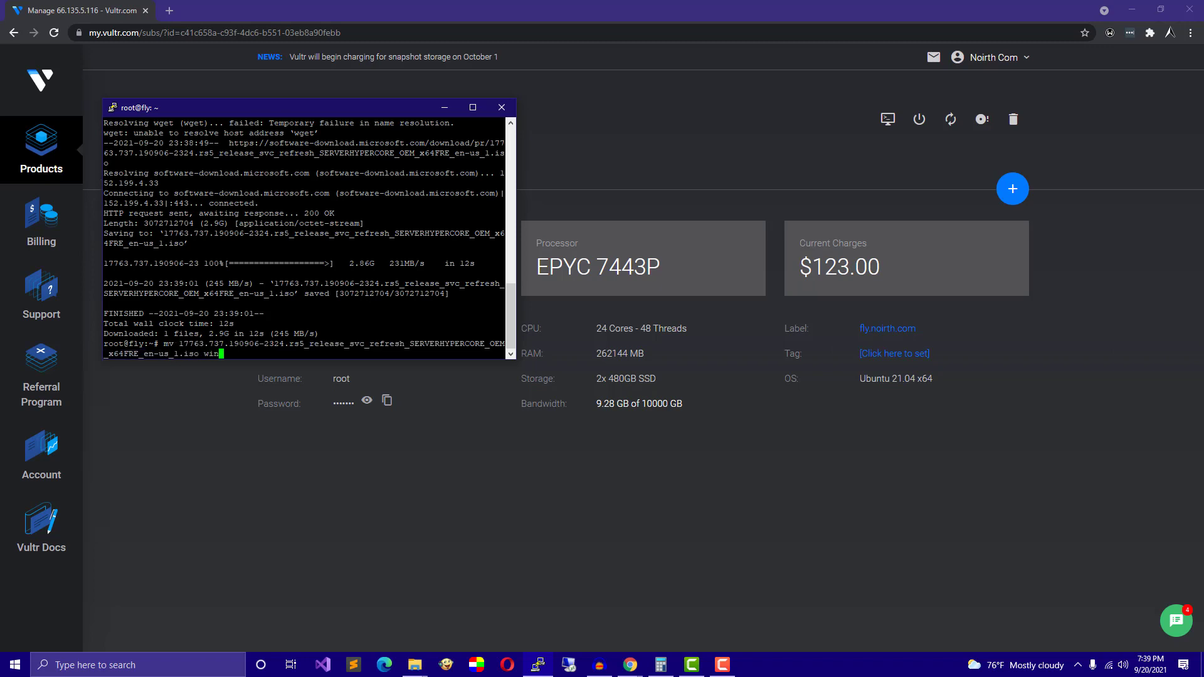
key(Return)
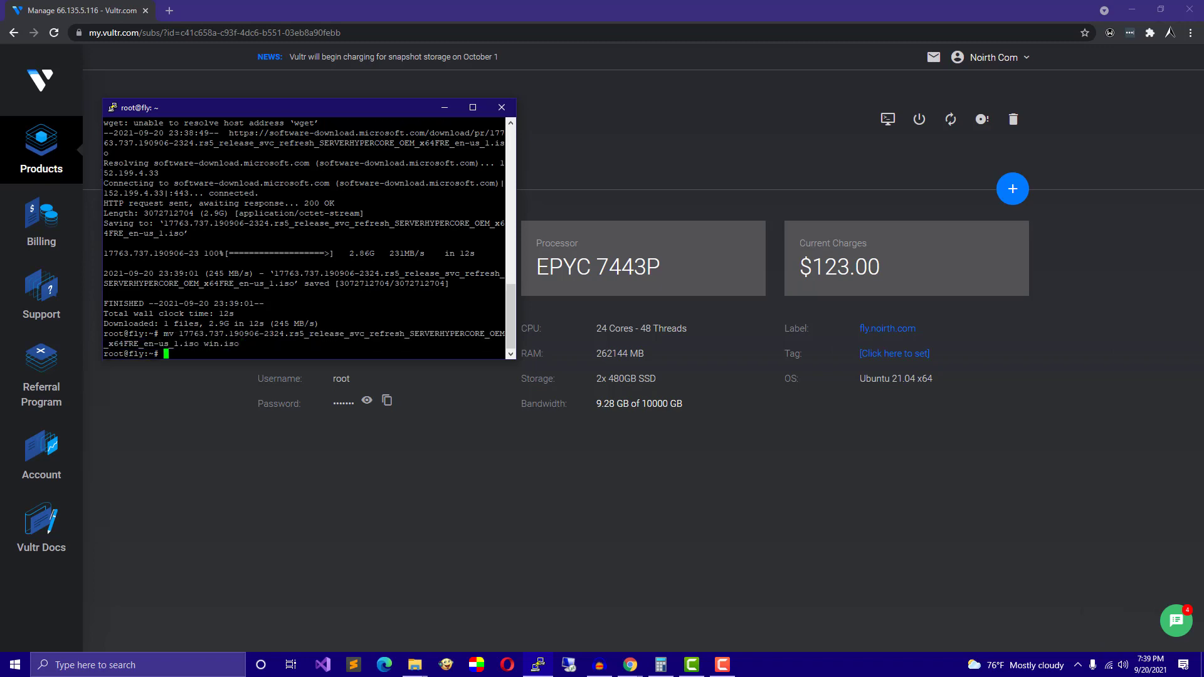
Run df -h and inspect the listed device names like /dev/nvme1n1p1 and /dev/sdb1.
text(df -h)
key(Return)
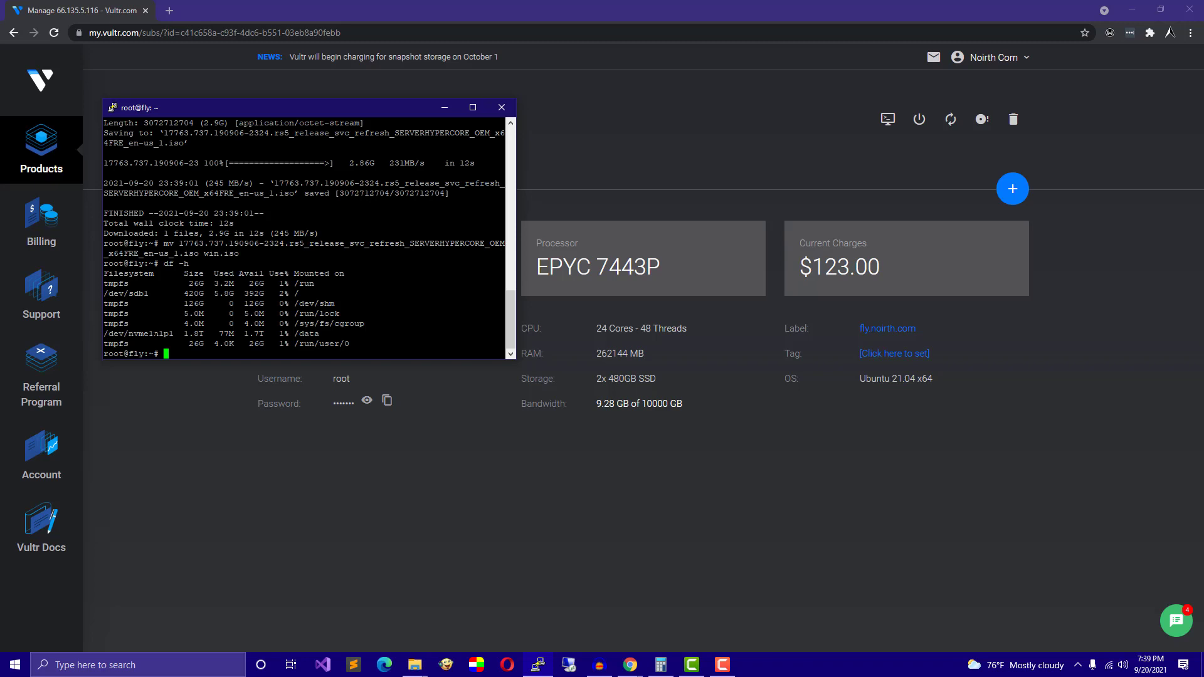
drag(174, 334, 105, 334)
click(165, 334)
drag(128, 294, 144, 294)
click(130, 294)
drag(125, 294, 144, 294)
click(130, 294)
click(143, 294)
List the sd disks with ls /dev/ | grep sd, showing sda, sdb and sdb1.
text(ls /dev/)
key(Tab)
key(Tab)
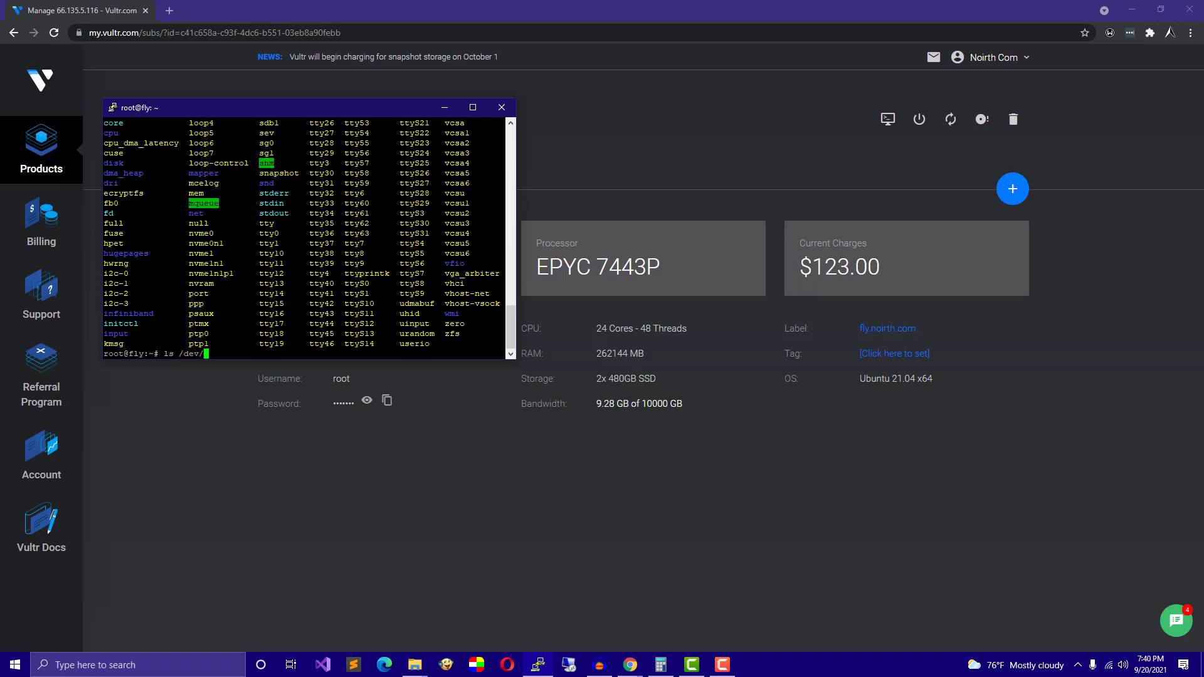
text(| grep sdb)
key(BackSpace)
key(Return)
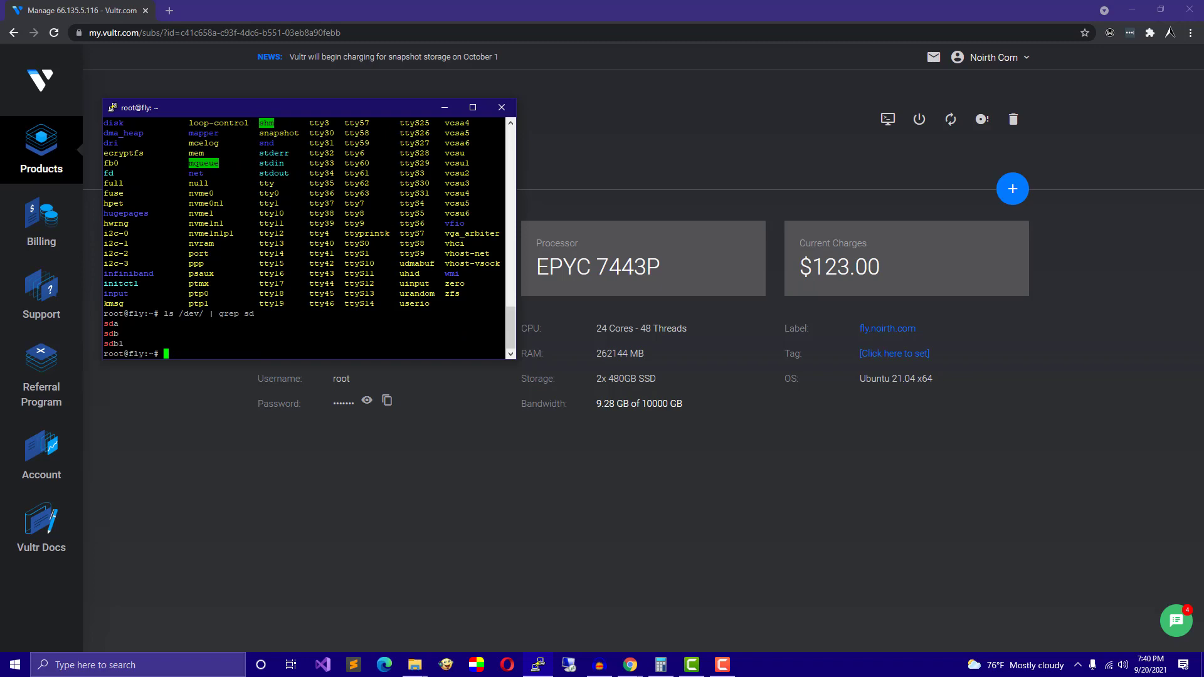
Install the p7zip package with apt, confirming with Y.
double_click(116, 324)
click(115, 324)
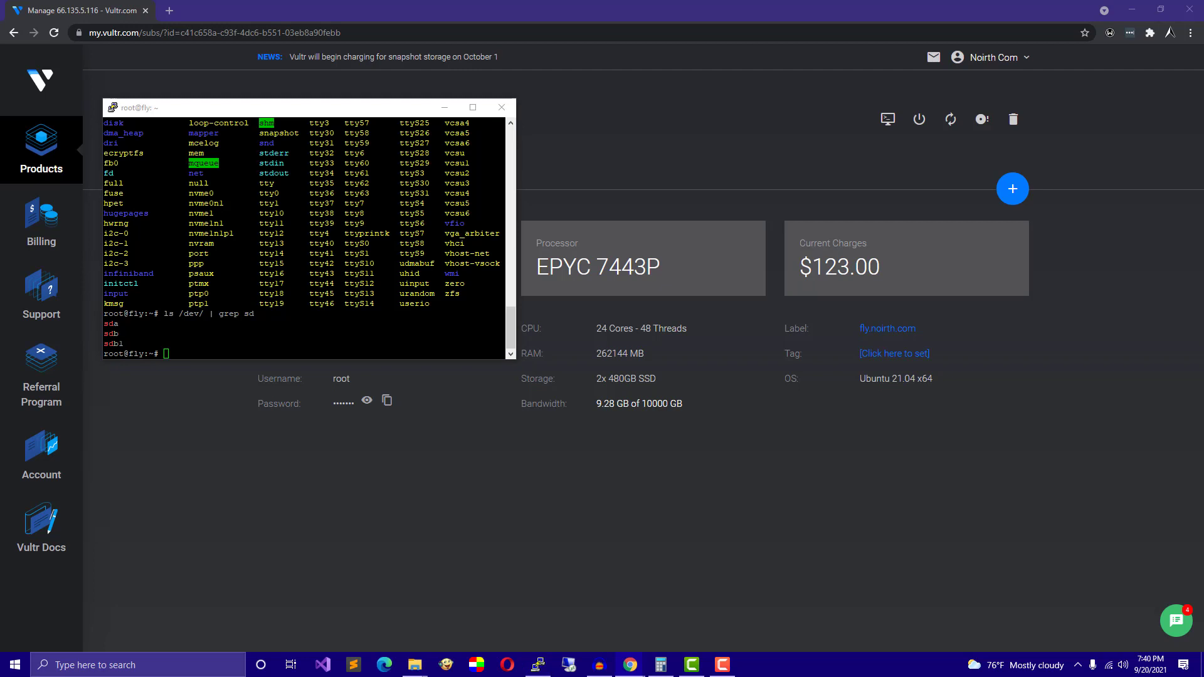
right_click(309, 251)
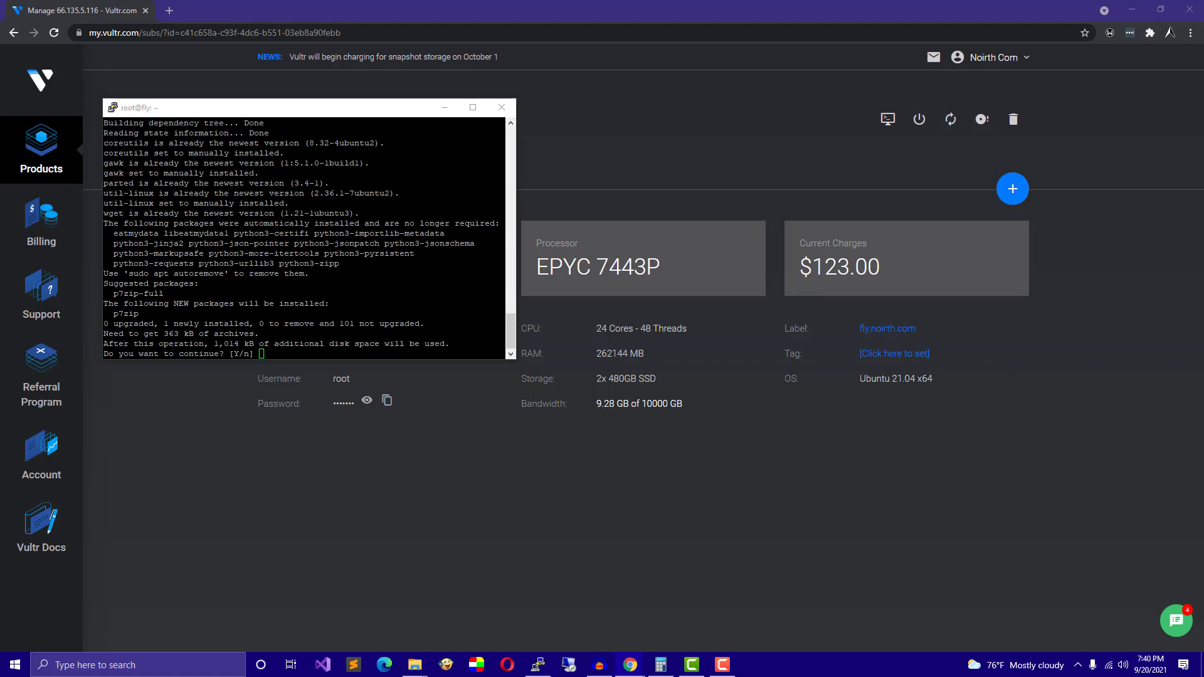
key(alt+Tab)
text(Y)
key(Return)
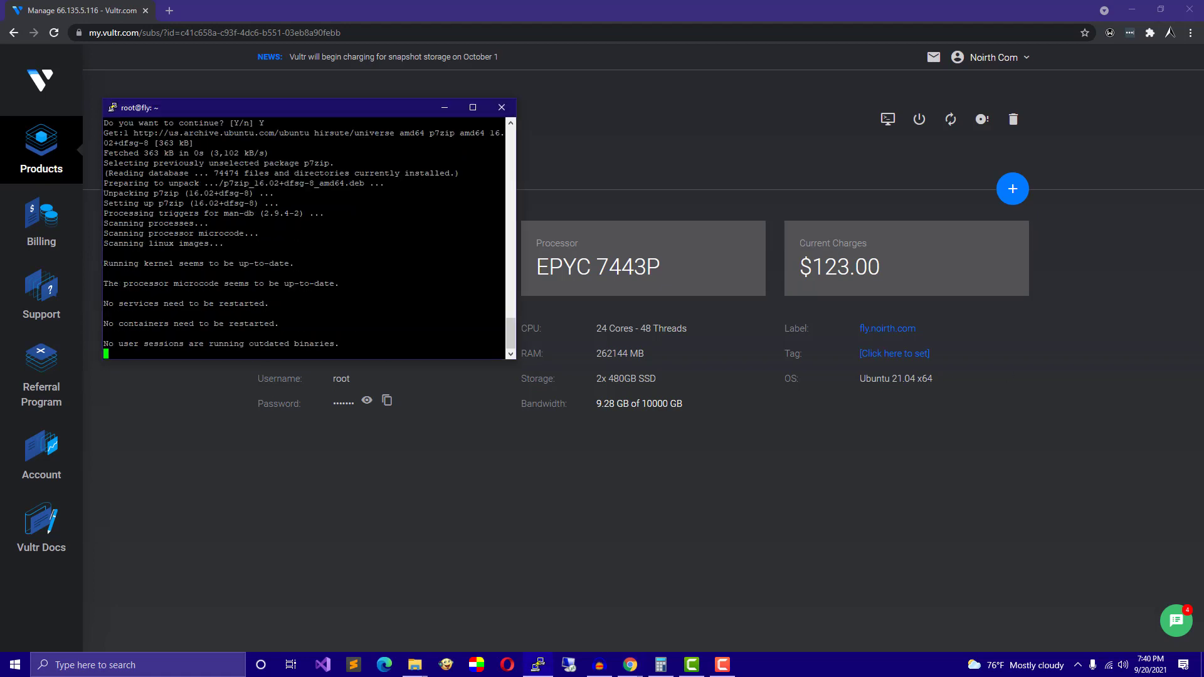
Download the WoeUSB script and install it into /usr/local/bin.
right_click(228, 334)
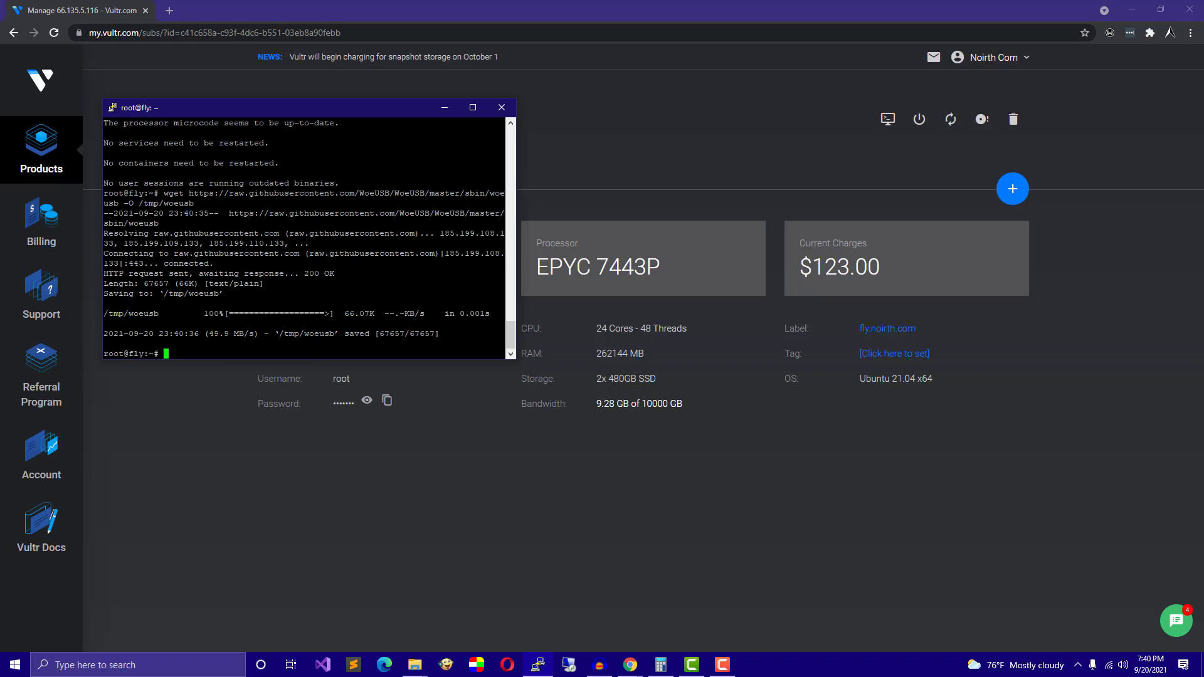
right_click(171, 293)
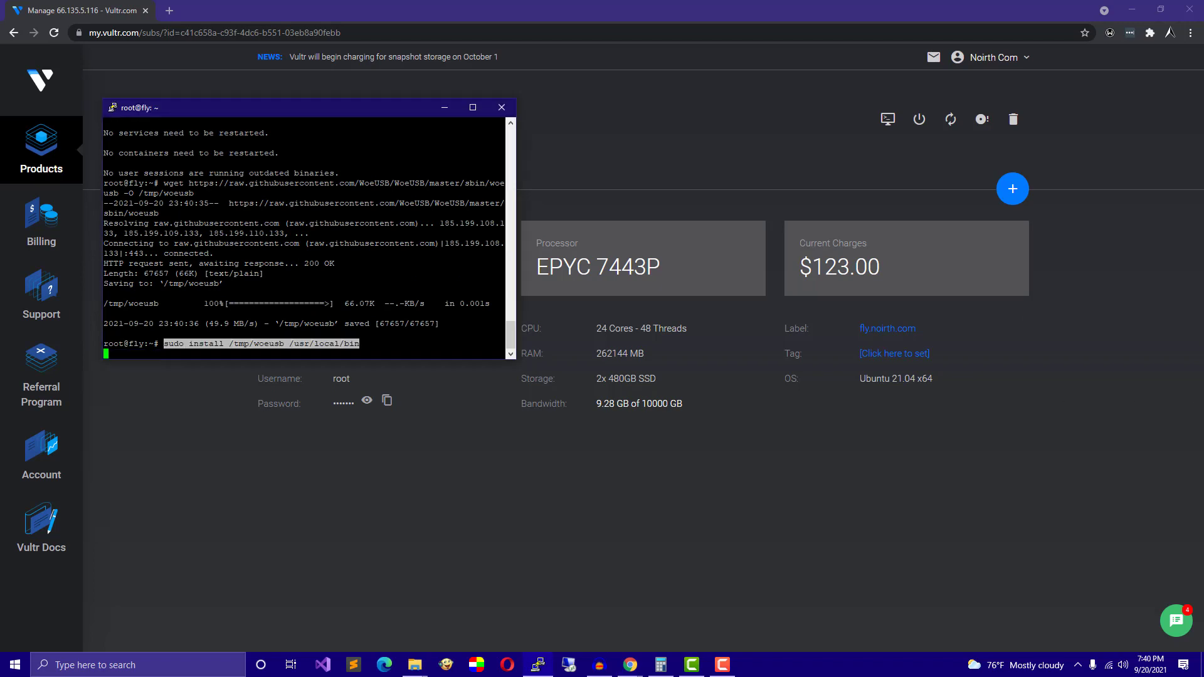
key(Return)
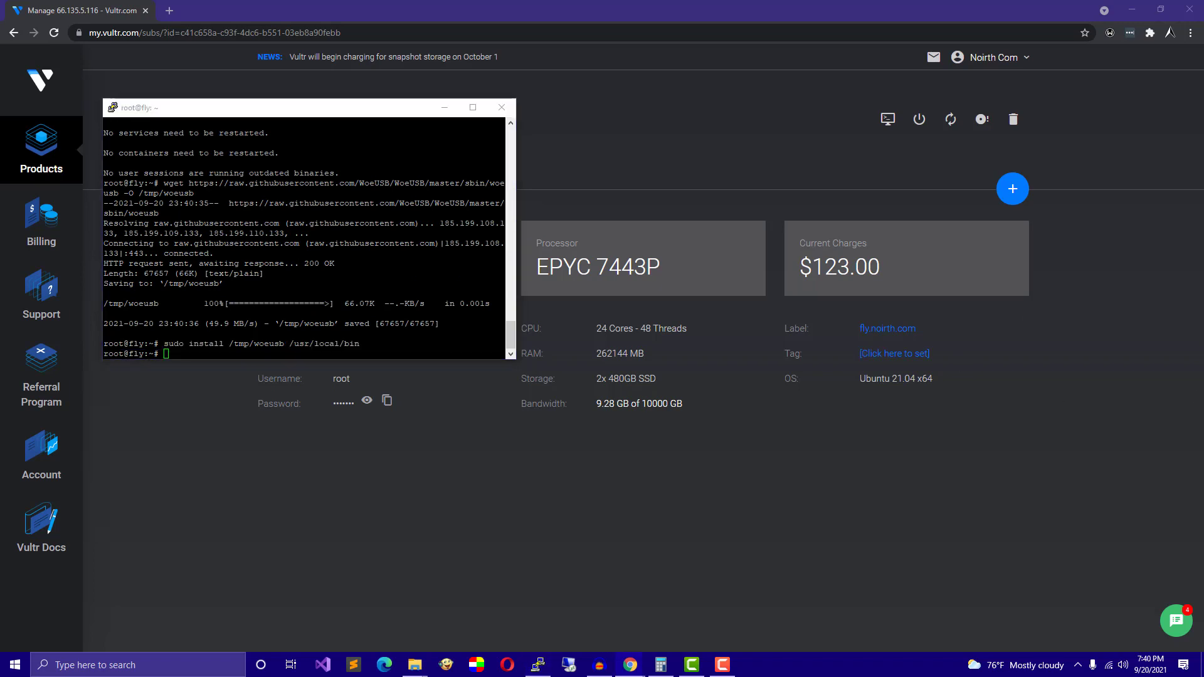
Install wimtools, then run woeusb writing win.iso to /dev/sdb, which fails as busy.
right_click(301, 276)
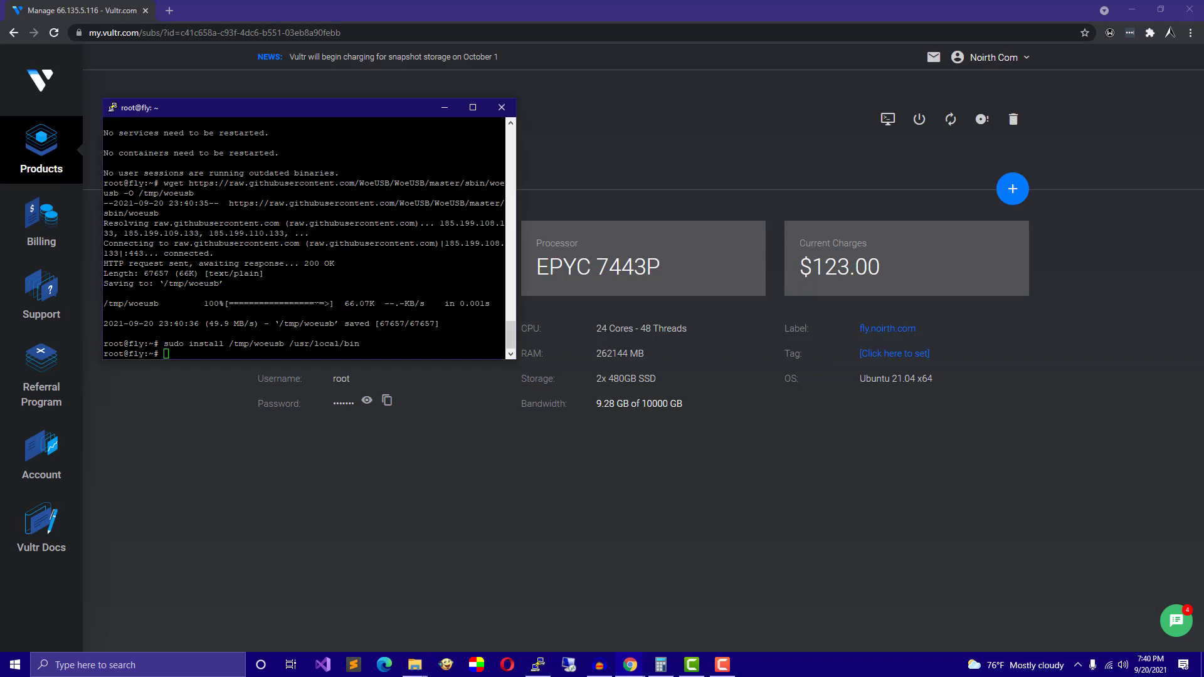
text(y)
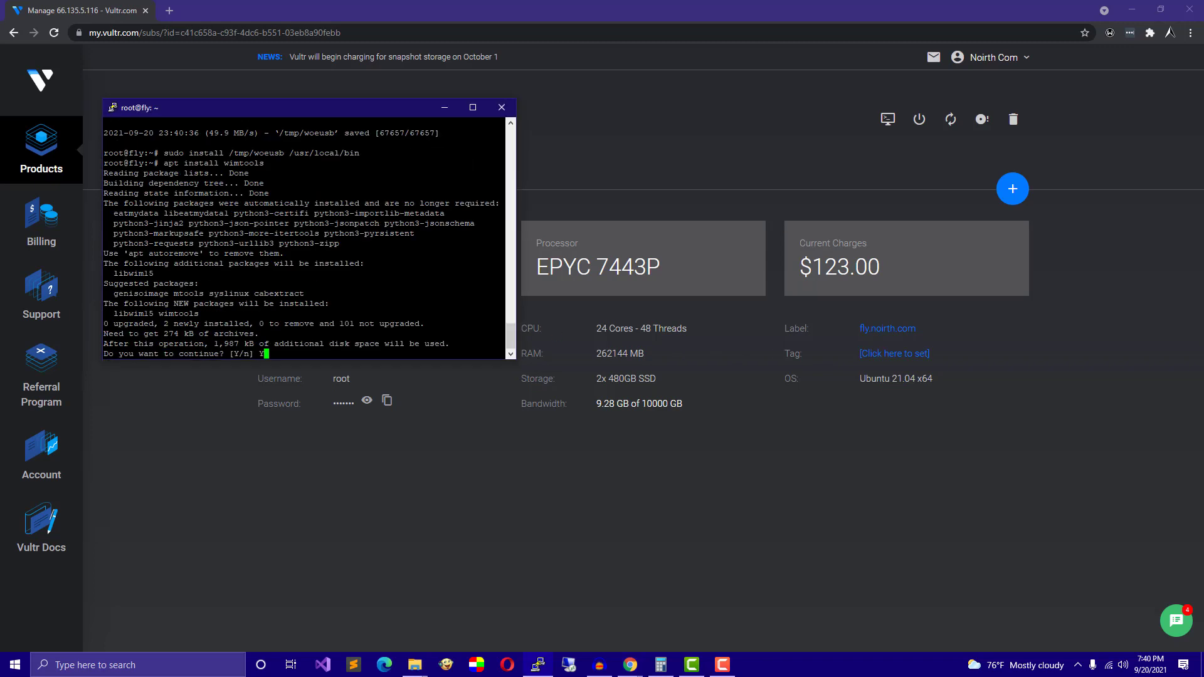
key(Return)
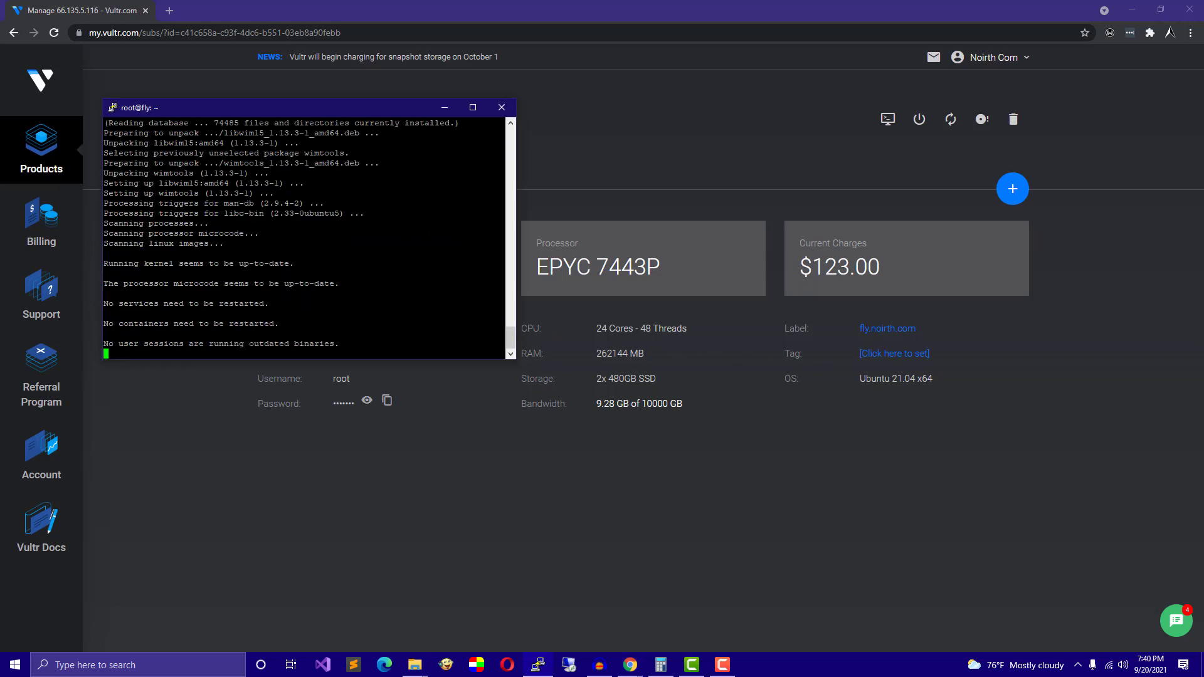
key(alt+Tab)
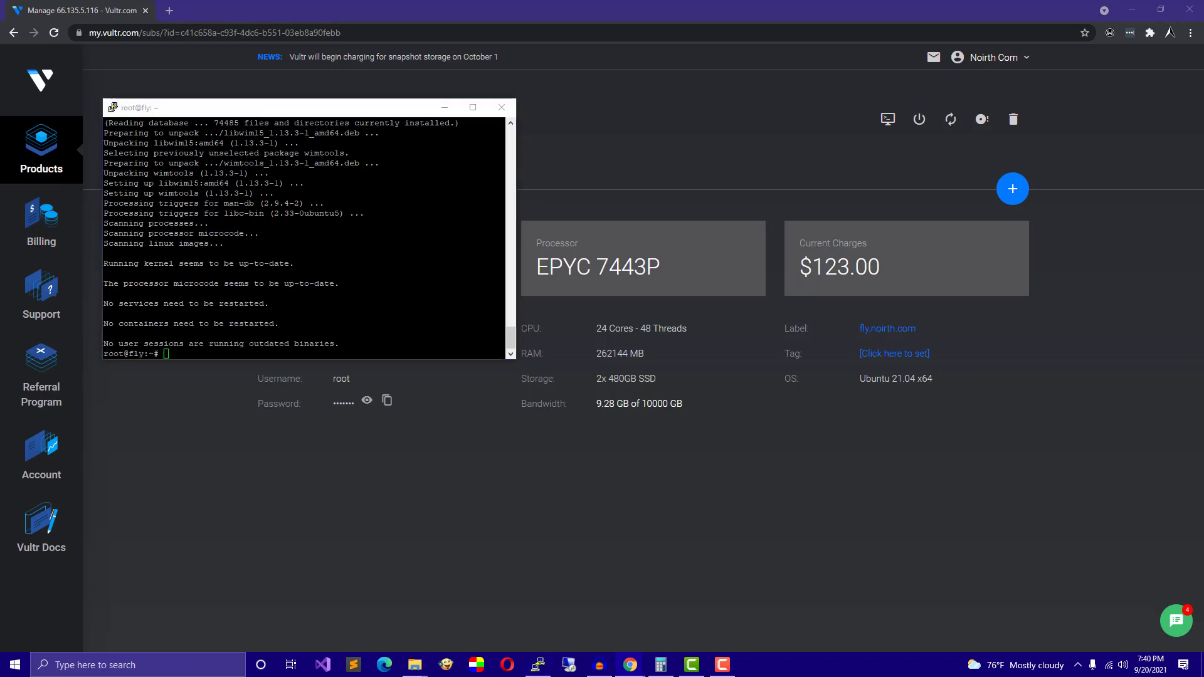
right_click(304, 239)
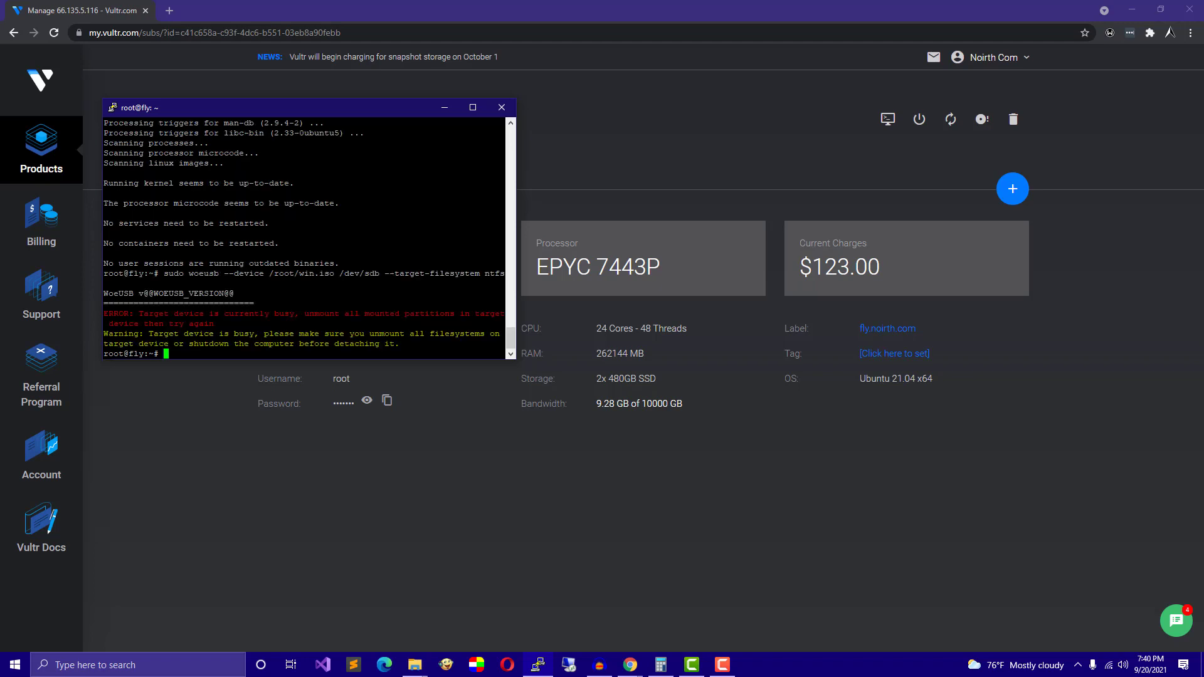
Rerun the woeusb command targeting /dev/sda instead of /dev/sdb, writing win.iso until bootable.
key(Up)
key(Left)
key(Left)
key(Left)
key(Left)
key(Left)
key(Left)
key(Left)
key(Left)
key(Left)
key(Left)
key(Left)
key(Left)
key(Left)
key(Left)
key(Left)
key(Left)
key(Left)
key(Left)
key(Left)
key(Left)
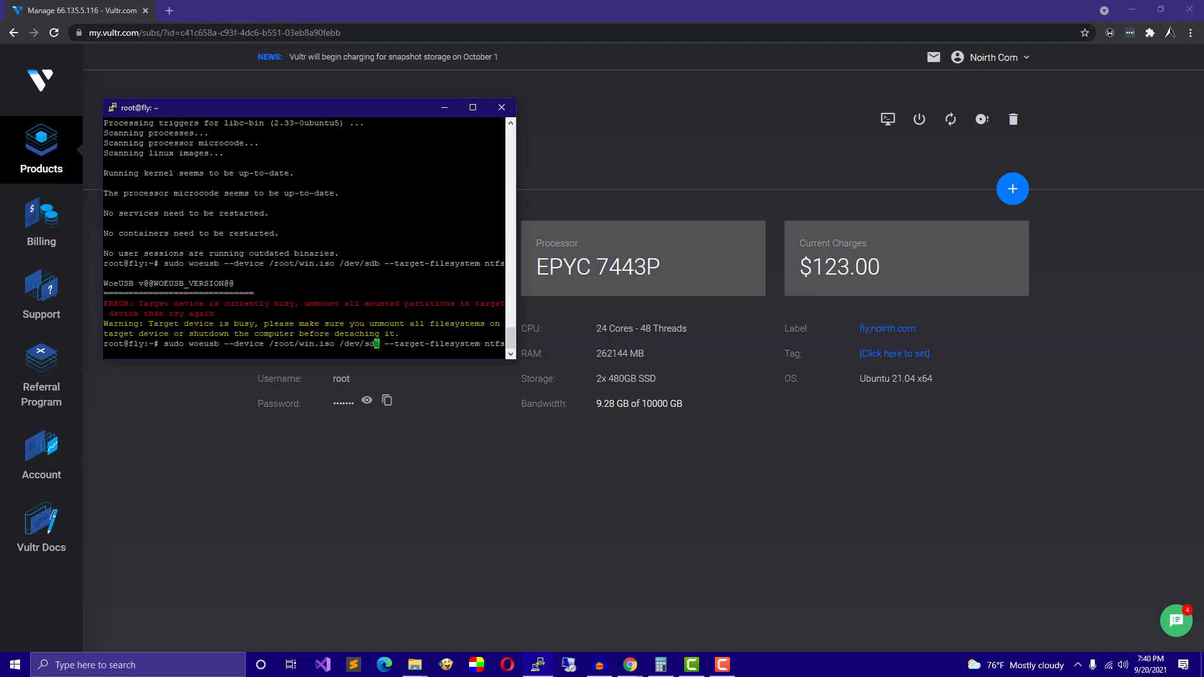
key(Delete)
text(a)
key(Return)
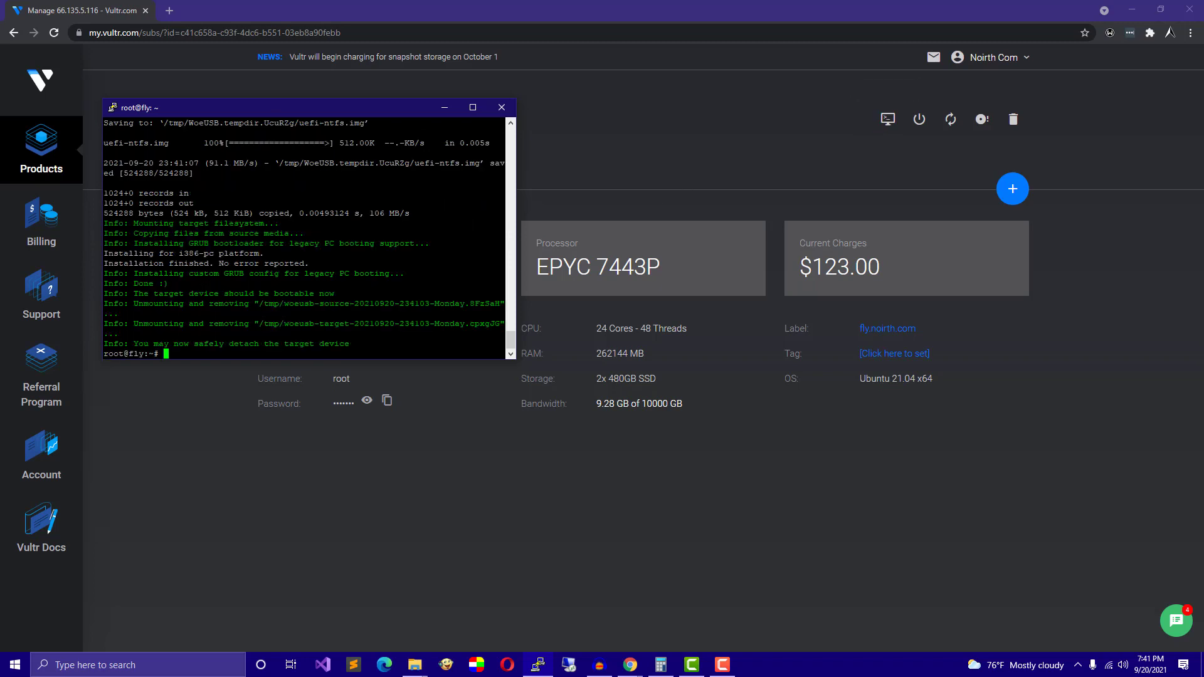
Reboot the server and dismiss PuTTY's lost-connection error.
text(reboot)
key(Return)
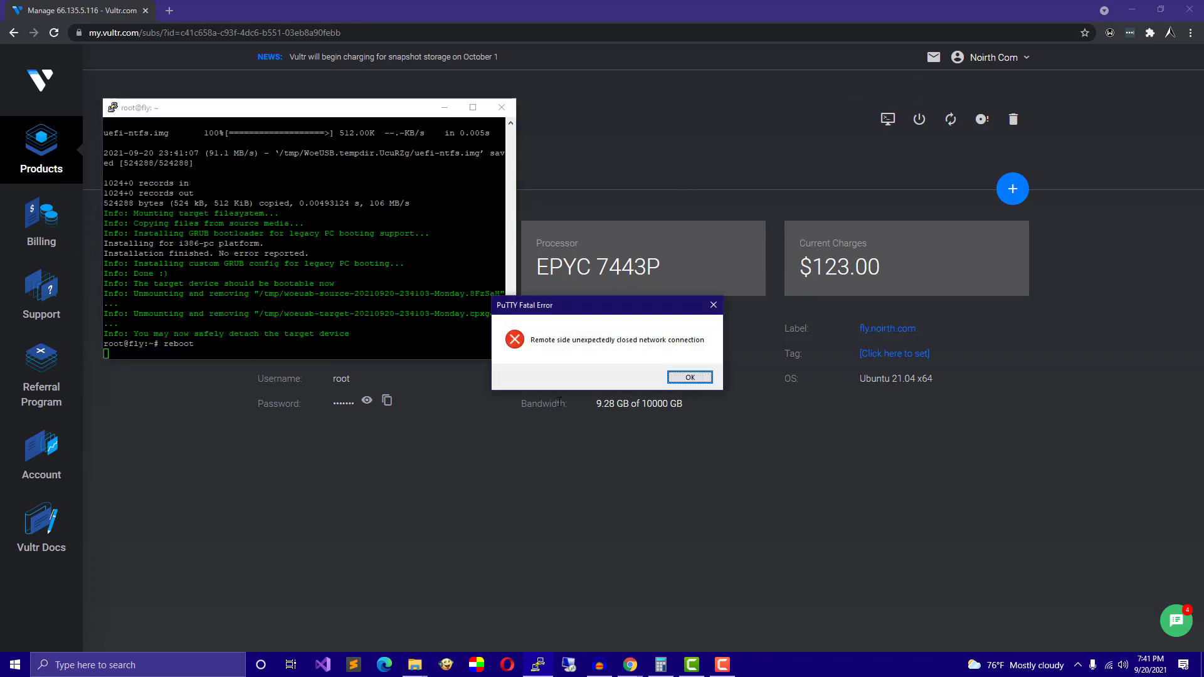
key(Return)
Open the maximized Vultr web console and press F2 during boot to enter System Setup.
click(889, 121)
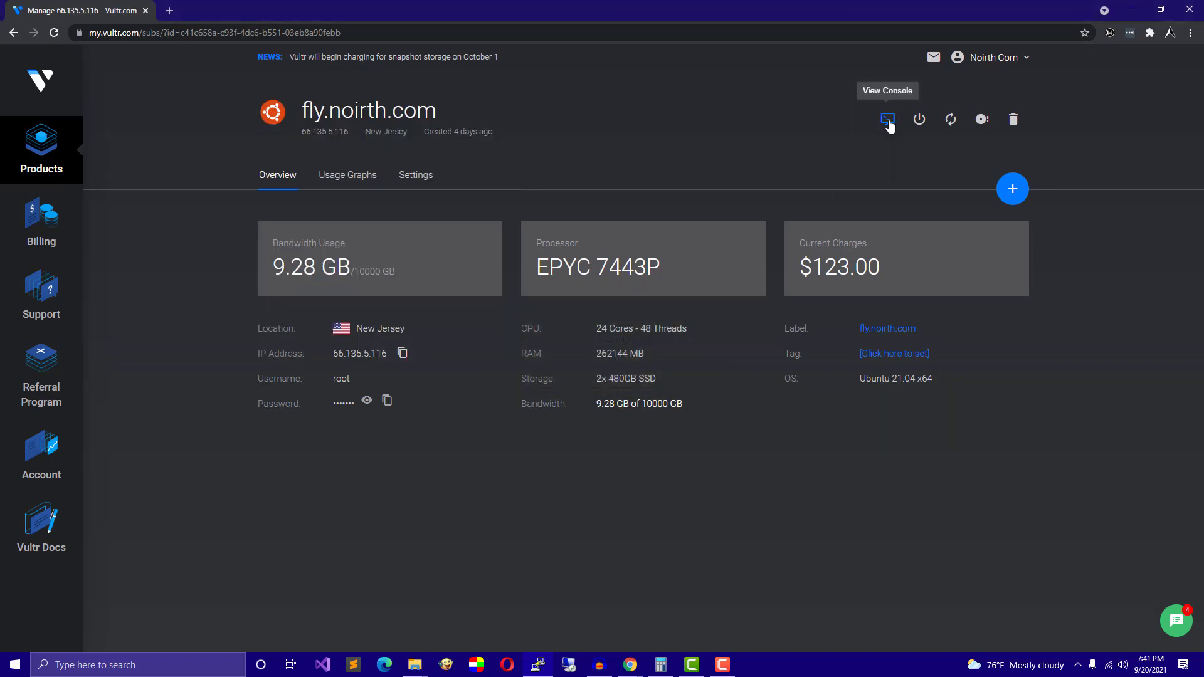
click(438, 14)
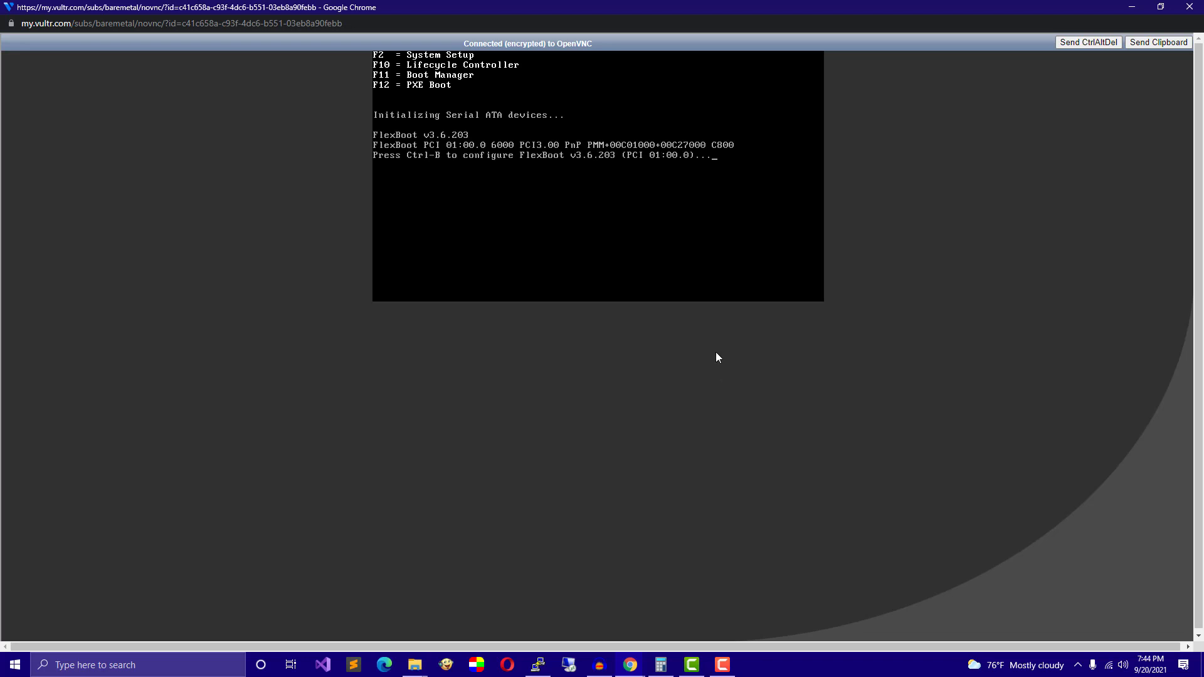
key(F2)
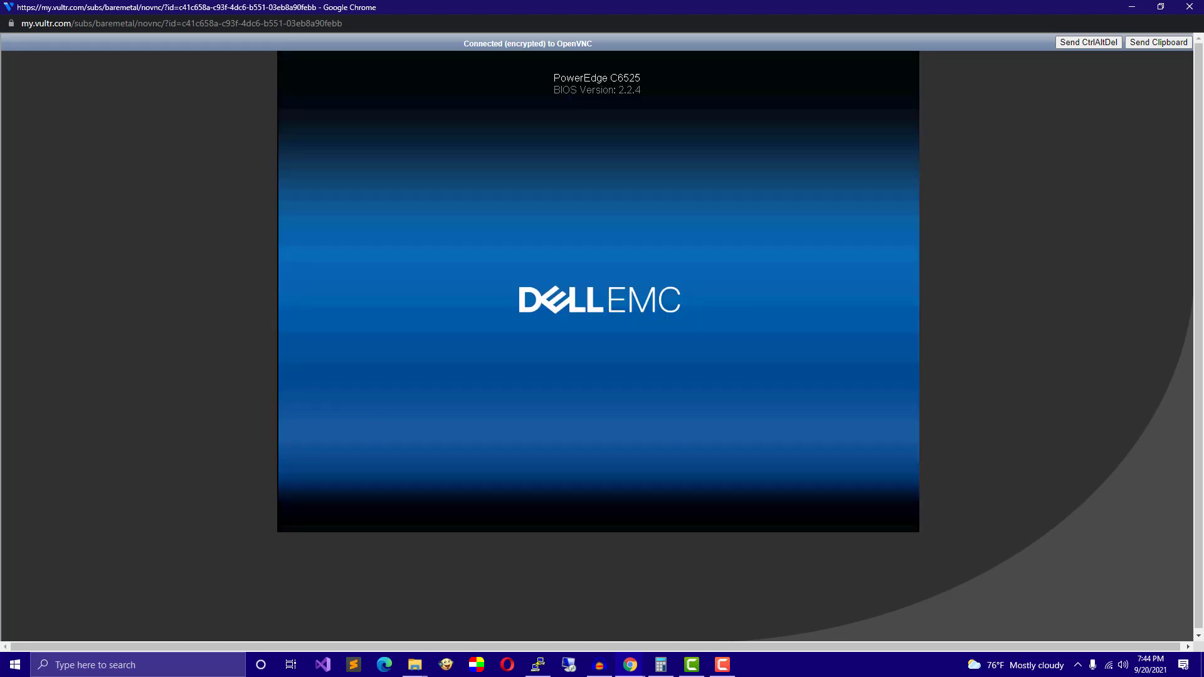
key(F2)
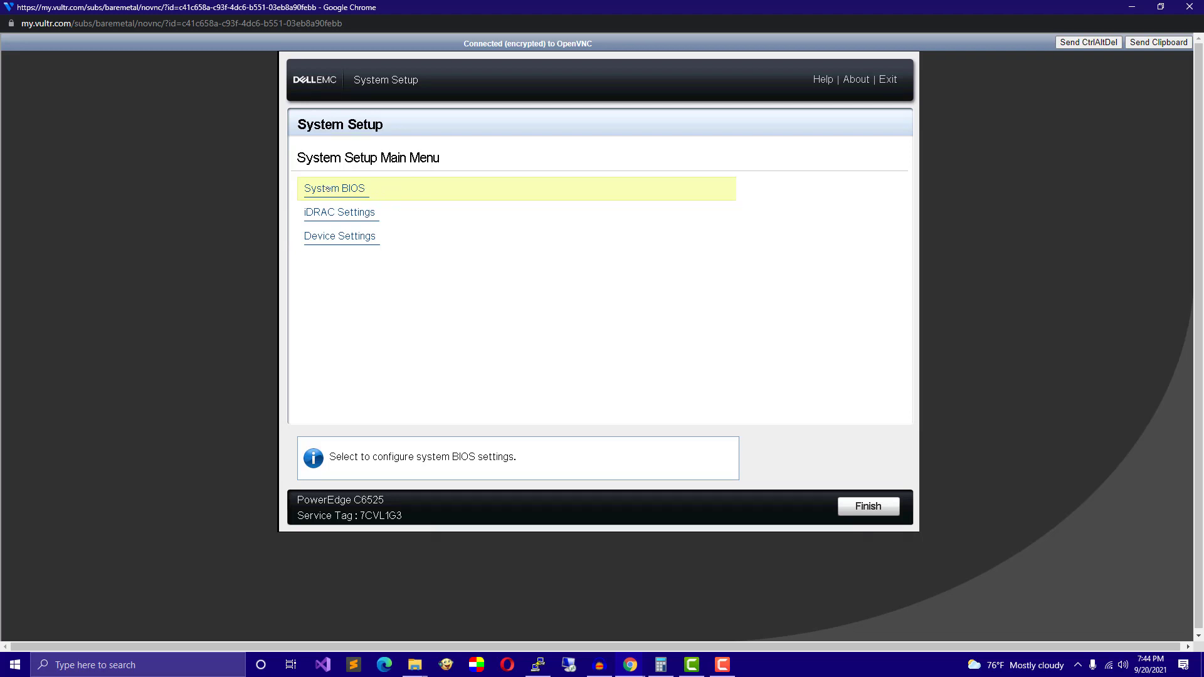
Set Boot Mode to UEFI under System BIOS > Boot Settings.
click(328, 188)
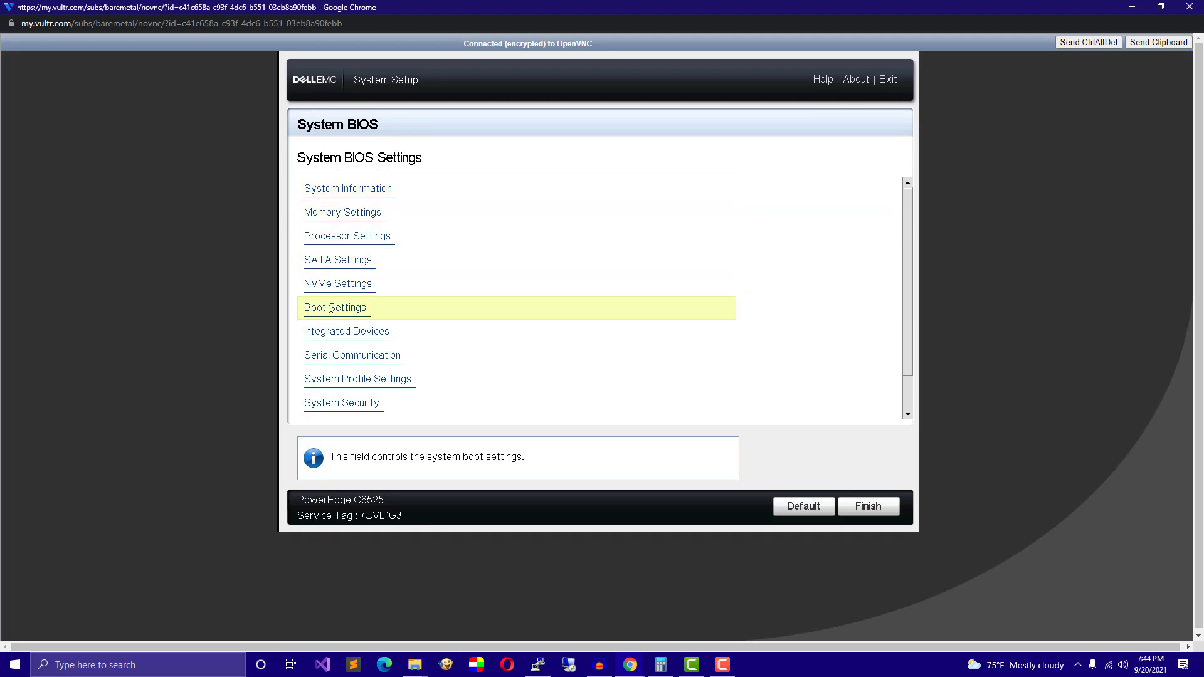
click(330, 308)
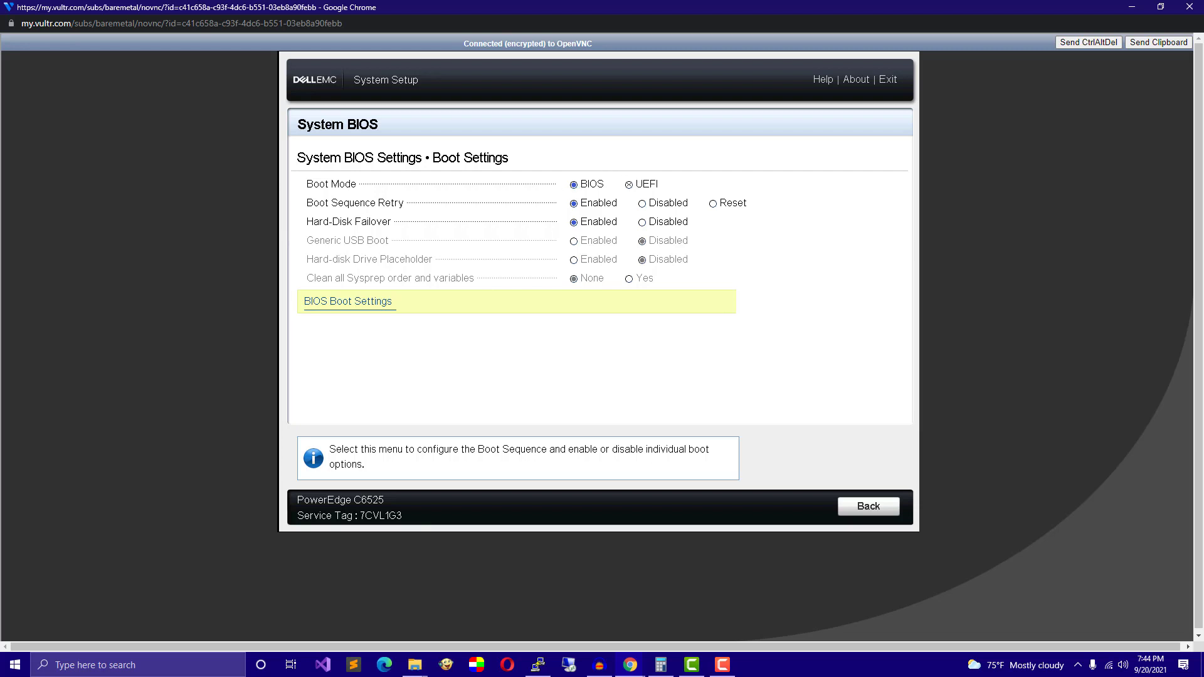
click(630, 185)
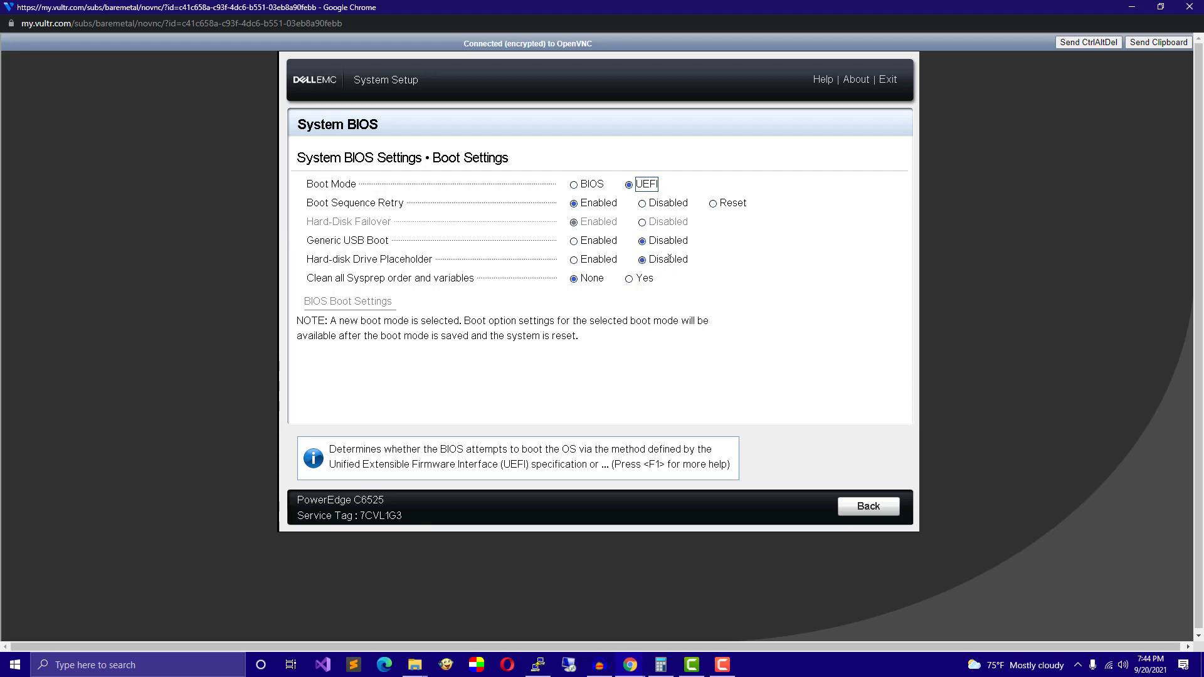
click(593, 183)
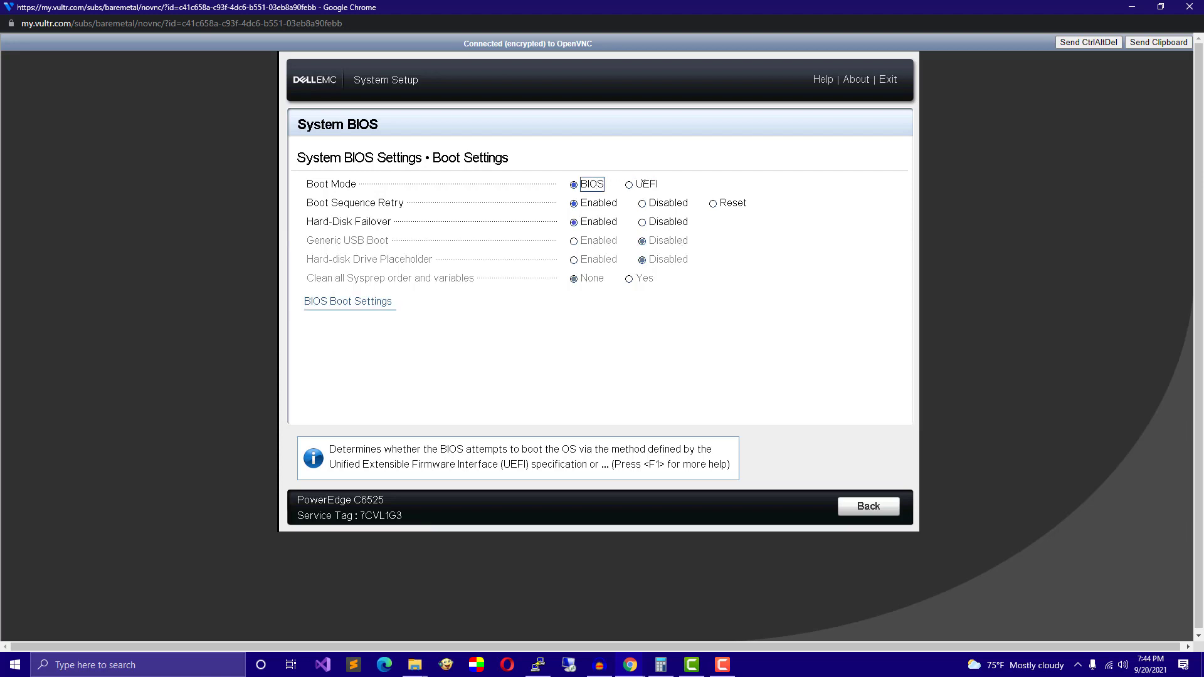
click(651, 183)
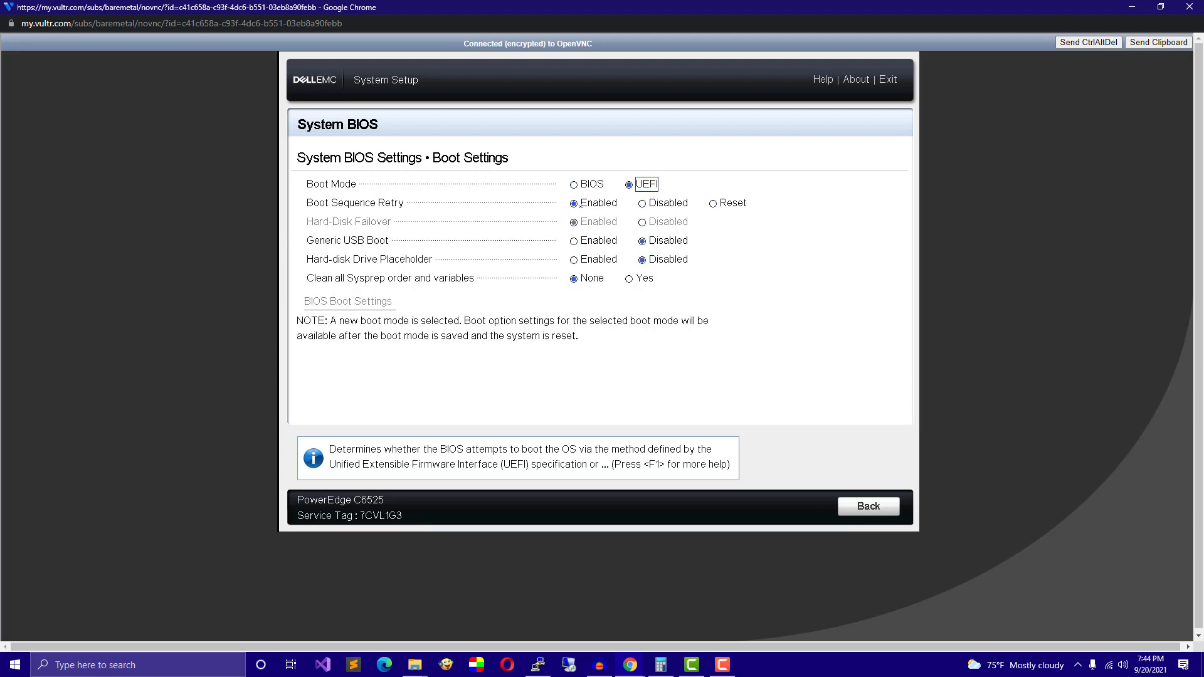
click(857, 507)
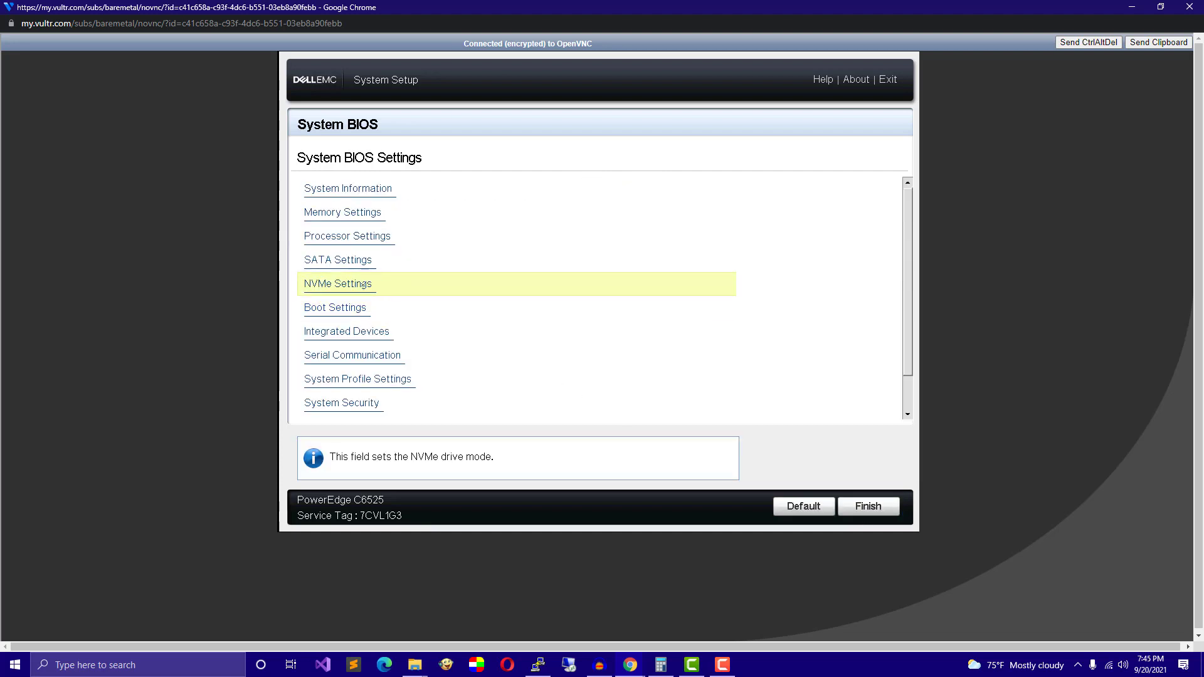
Check NVMe Settings and the Boot Settings, then Finish to bring up the save prompt.
click(352, 285)
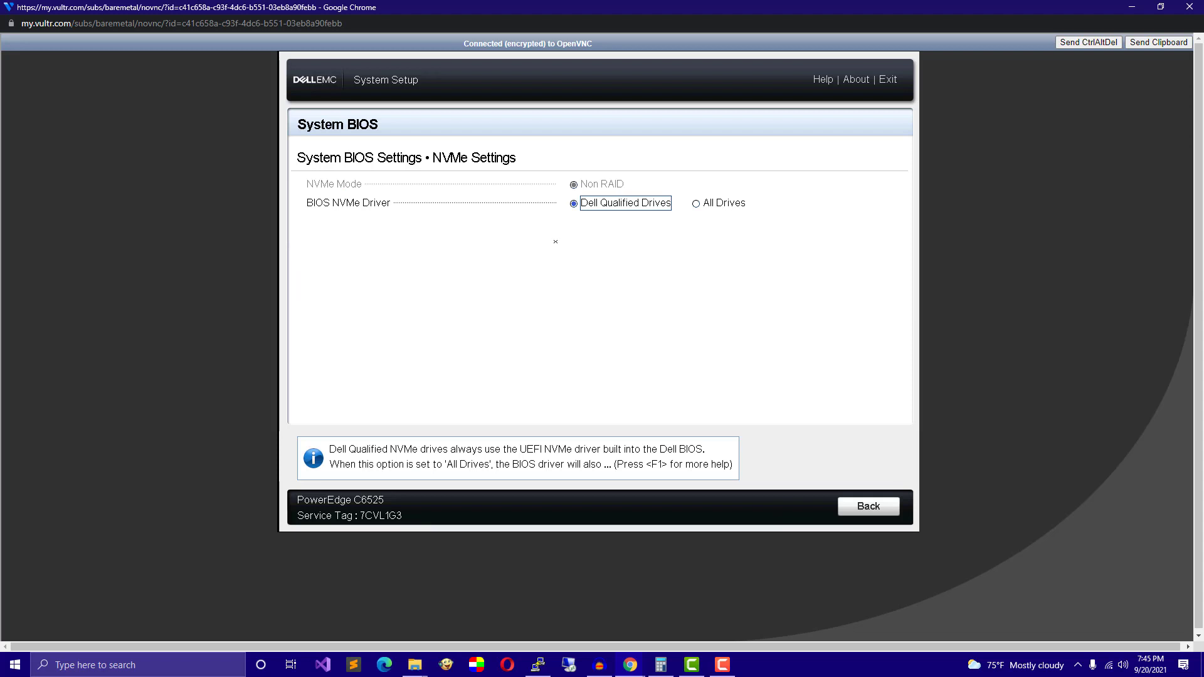
click(861, 506)
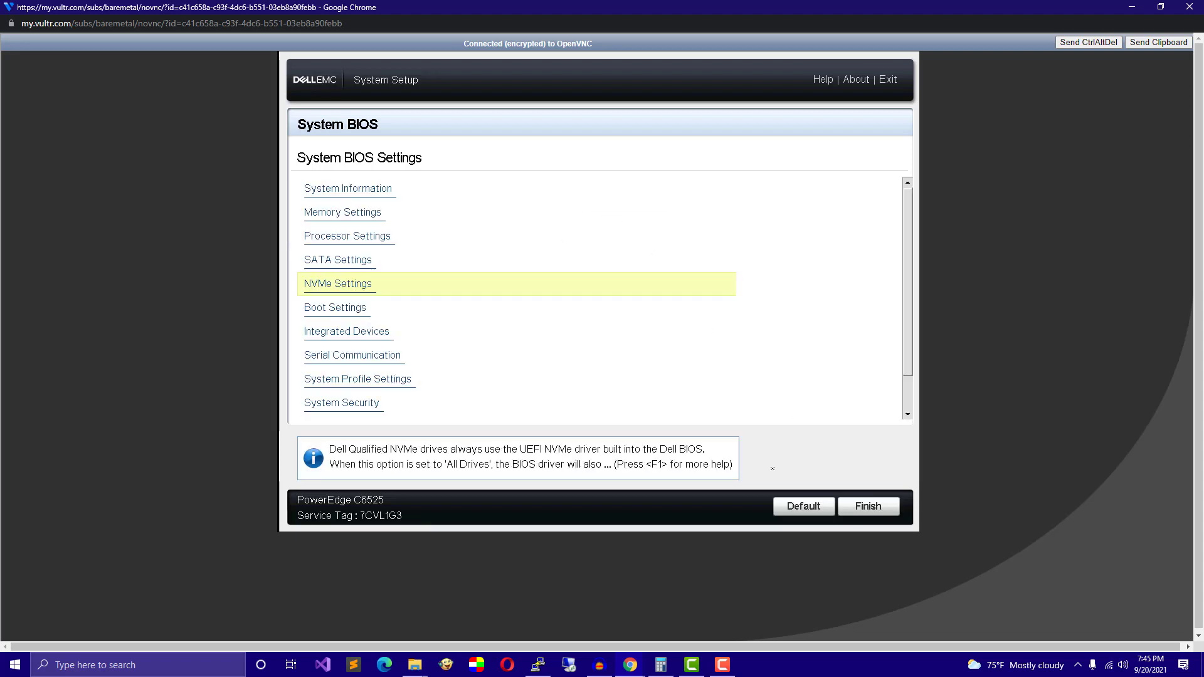
click(351, 308)
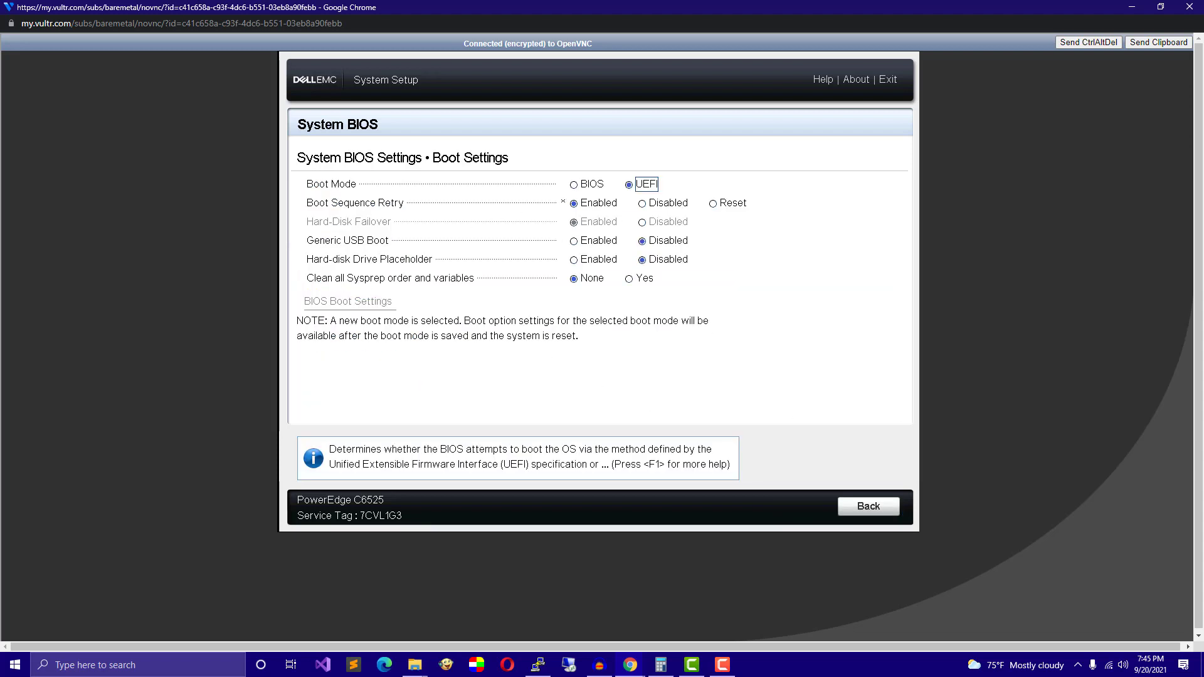
key(Escape)
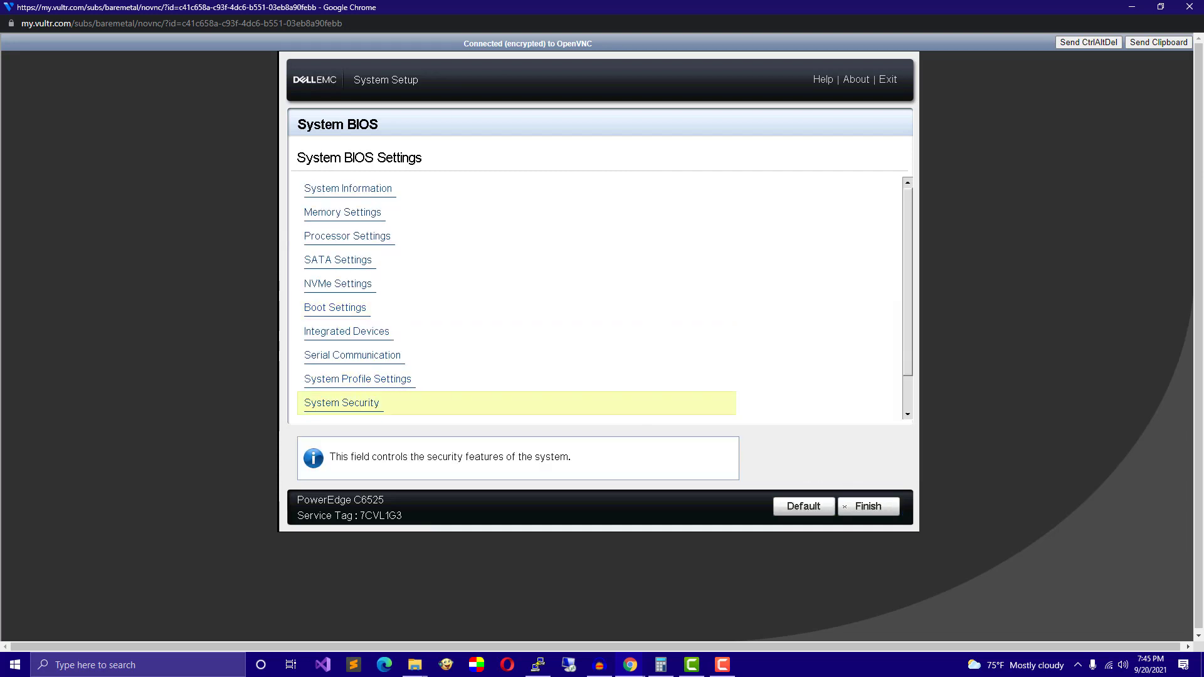
click(869, 506)
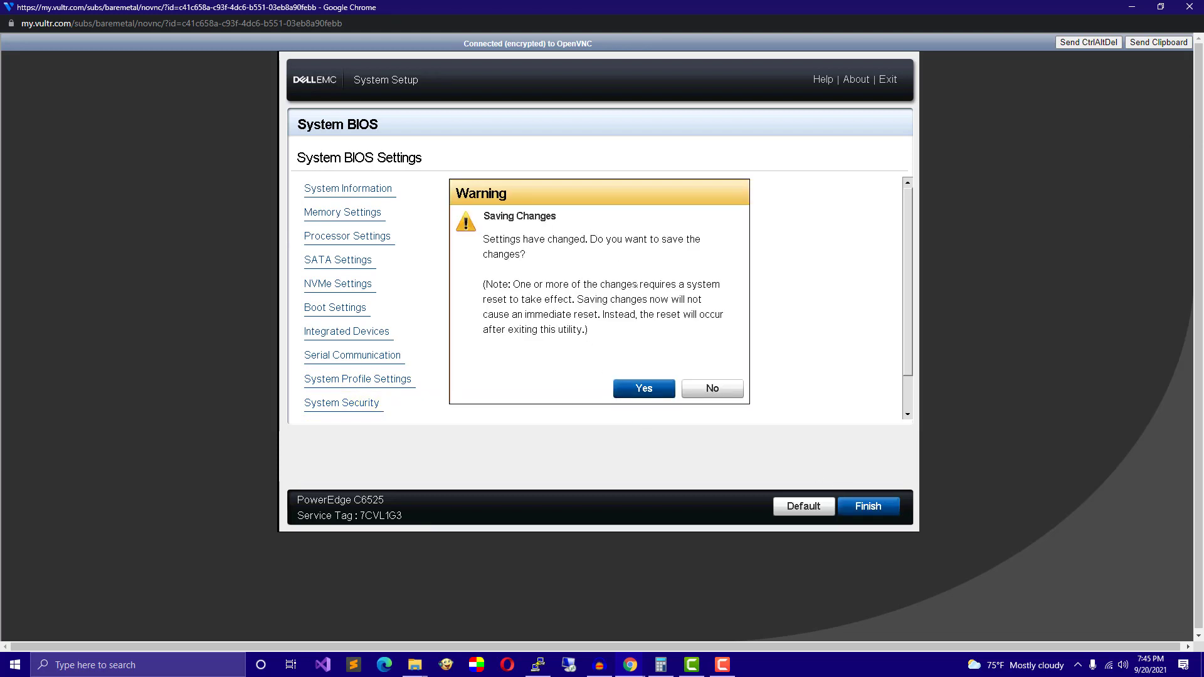
Save the BIOS changes and open the Slot 0 PCIe SSD configuration under Device Settings.
click(645, 388)
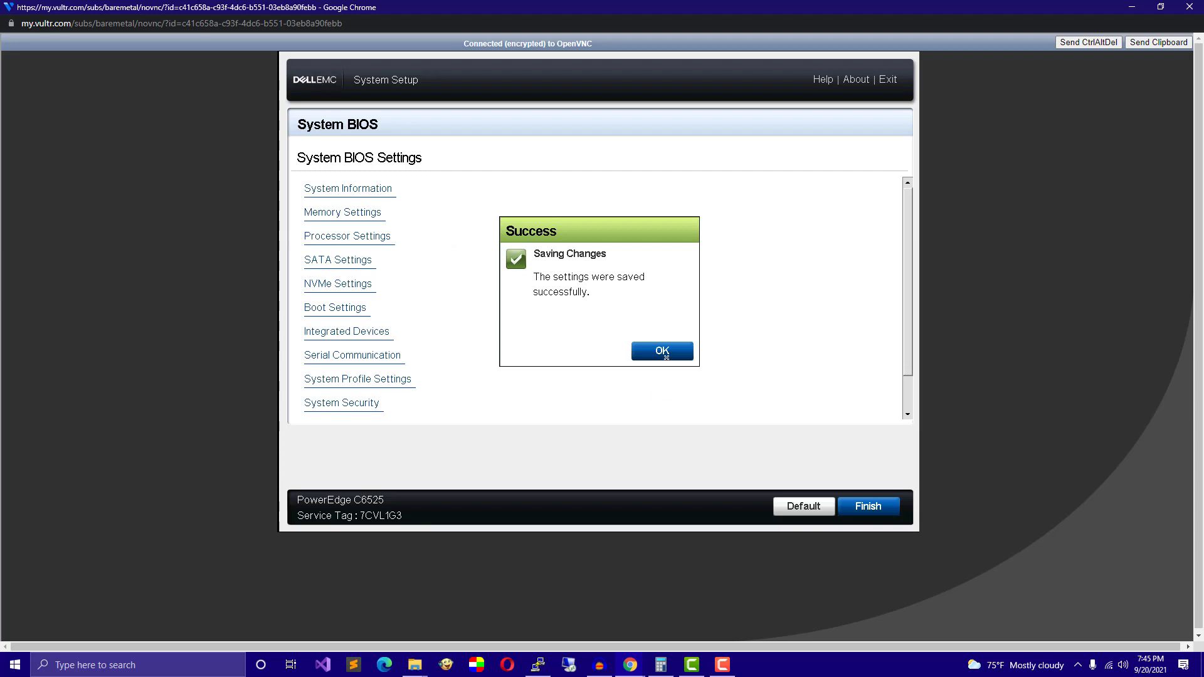
click(677, 350)
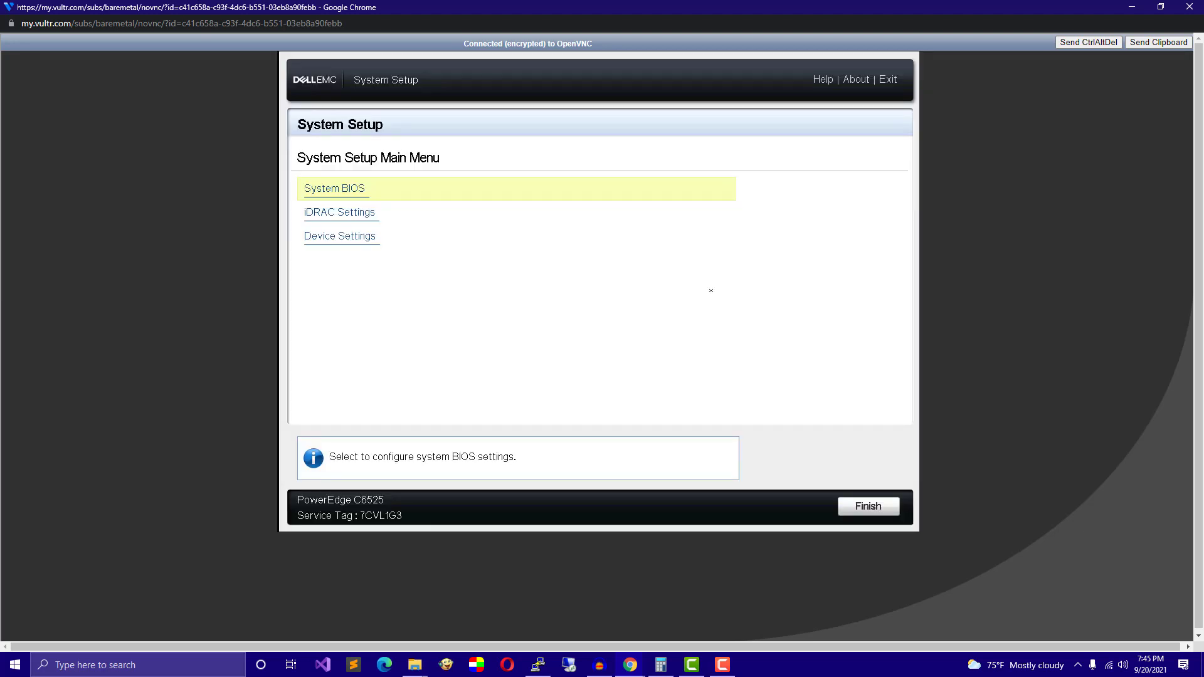
click(340, 237)
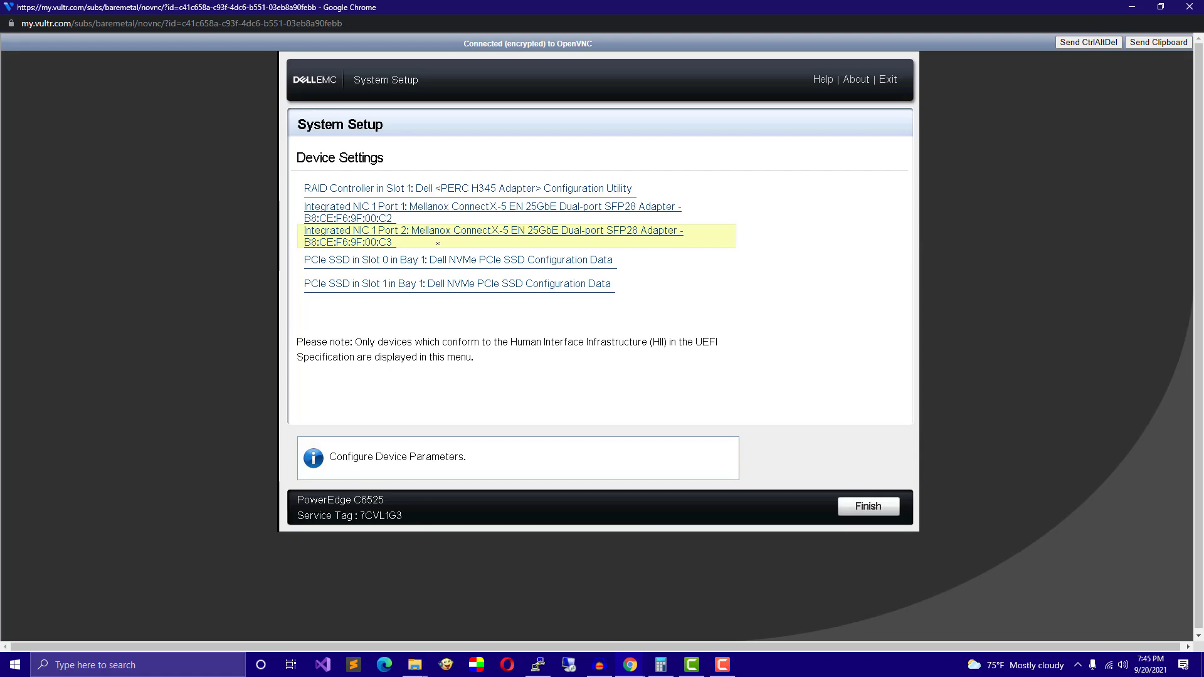
click(429, 264)
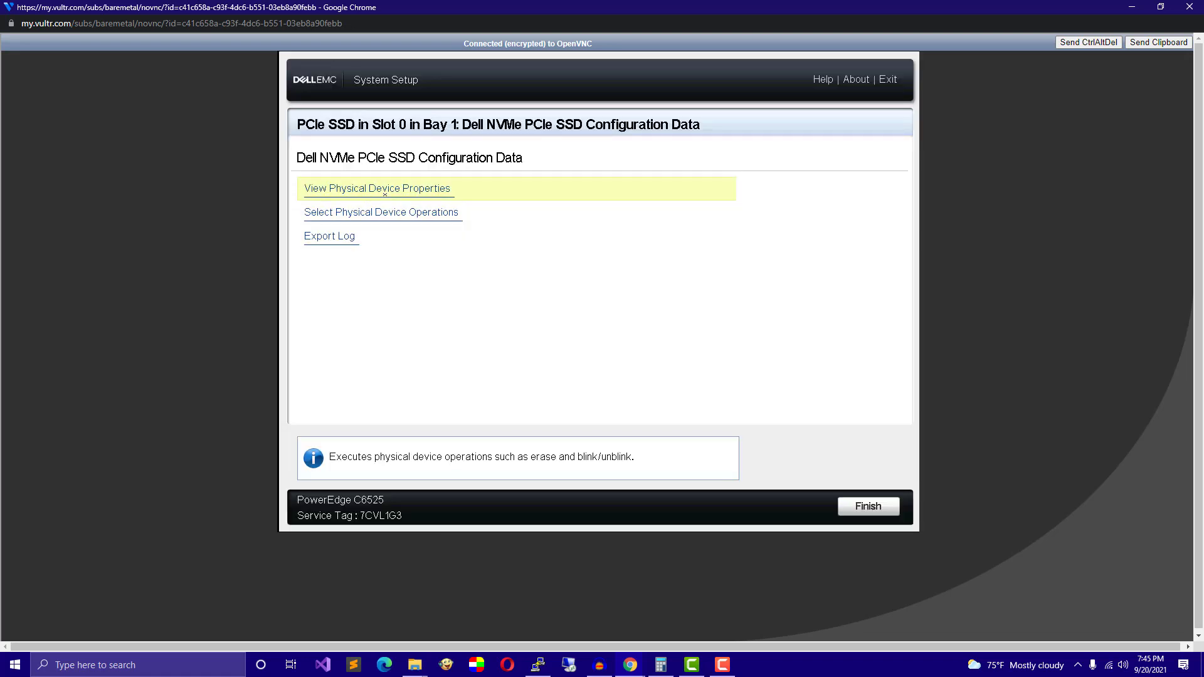
View the SSD's physical device properties, then back out and Finish to the exit confirmation.
click(381, 189)
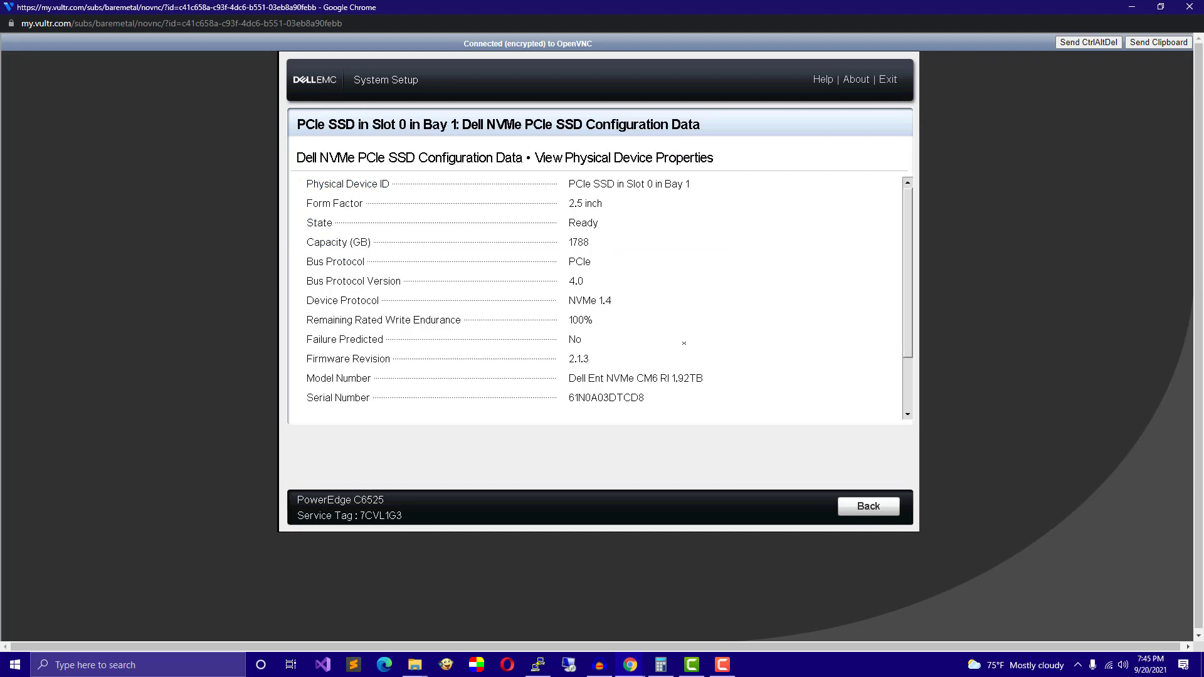
click(864, 513)
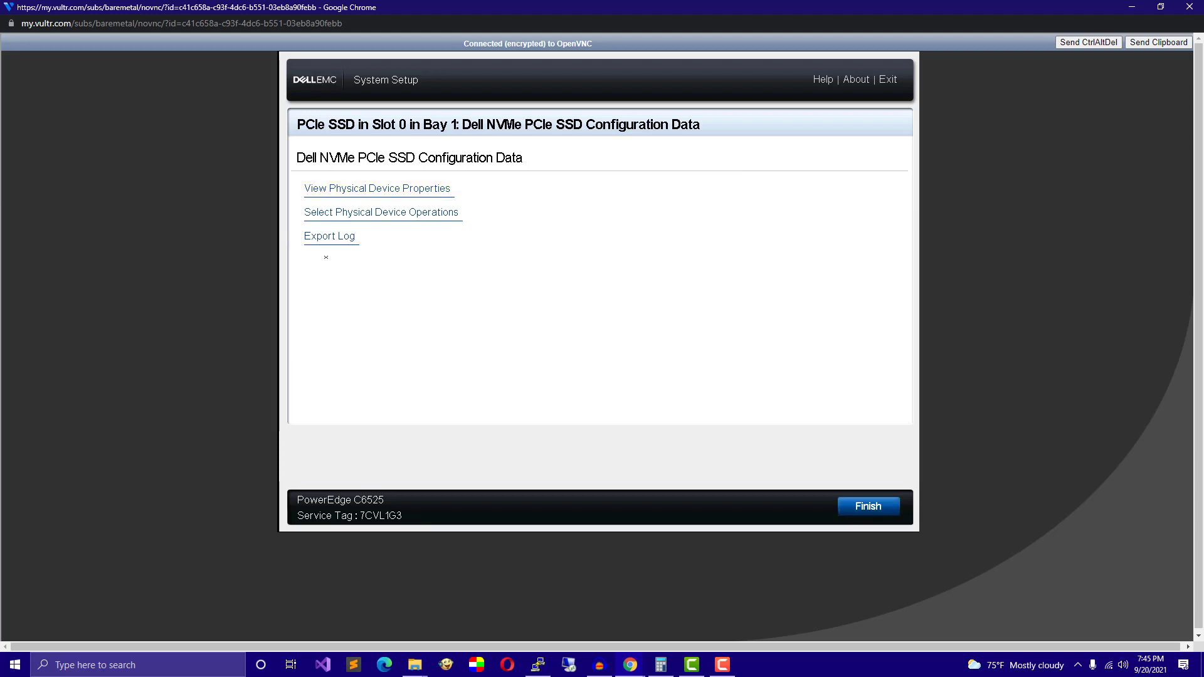
click(860, 506)
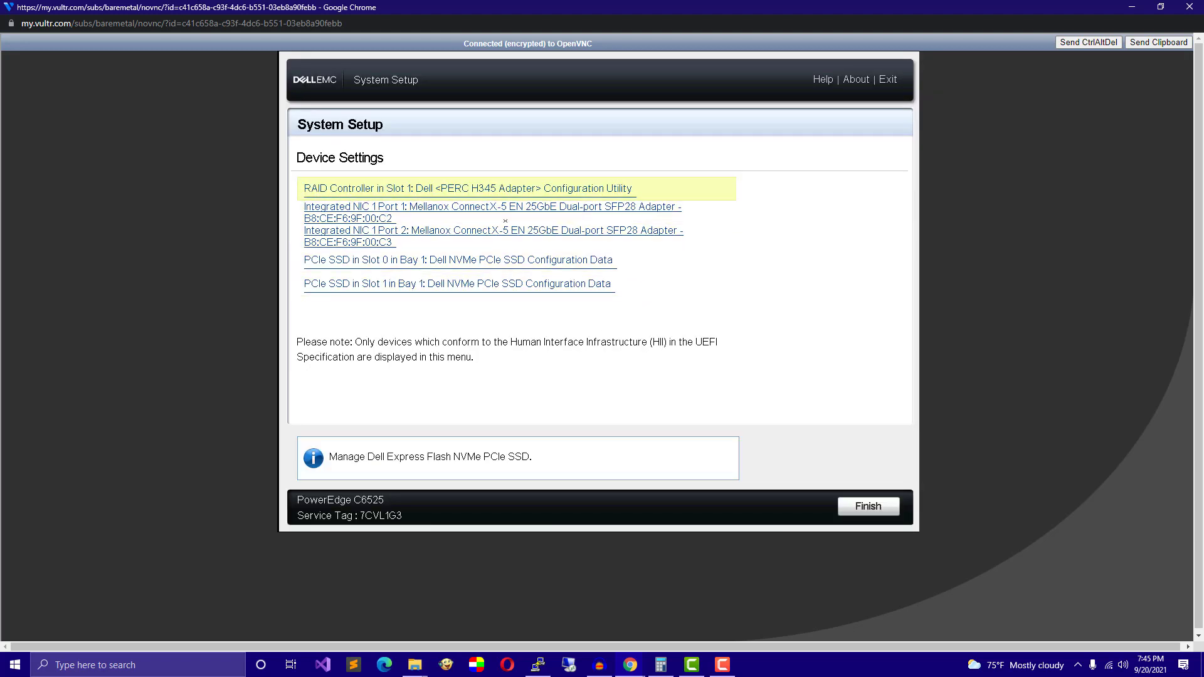
click(855, 508)
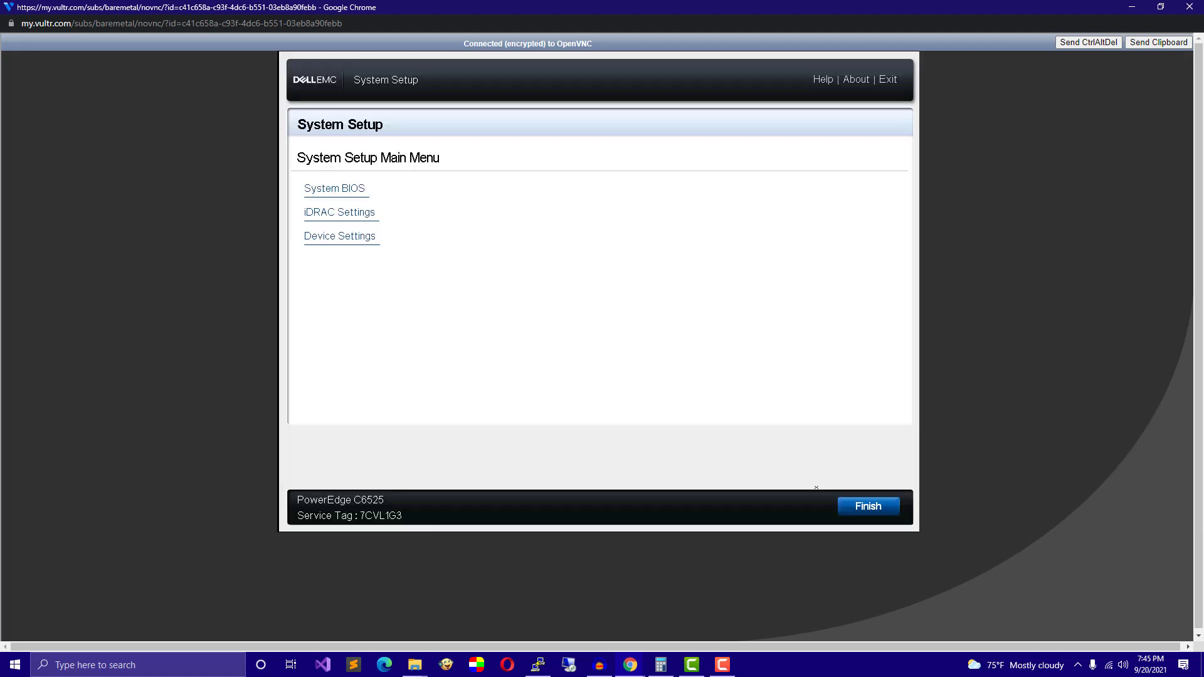
click(865, 506)
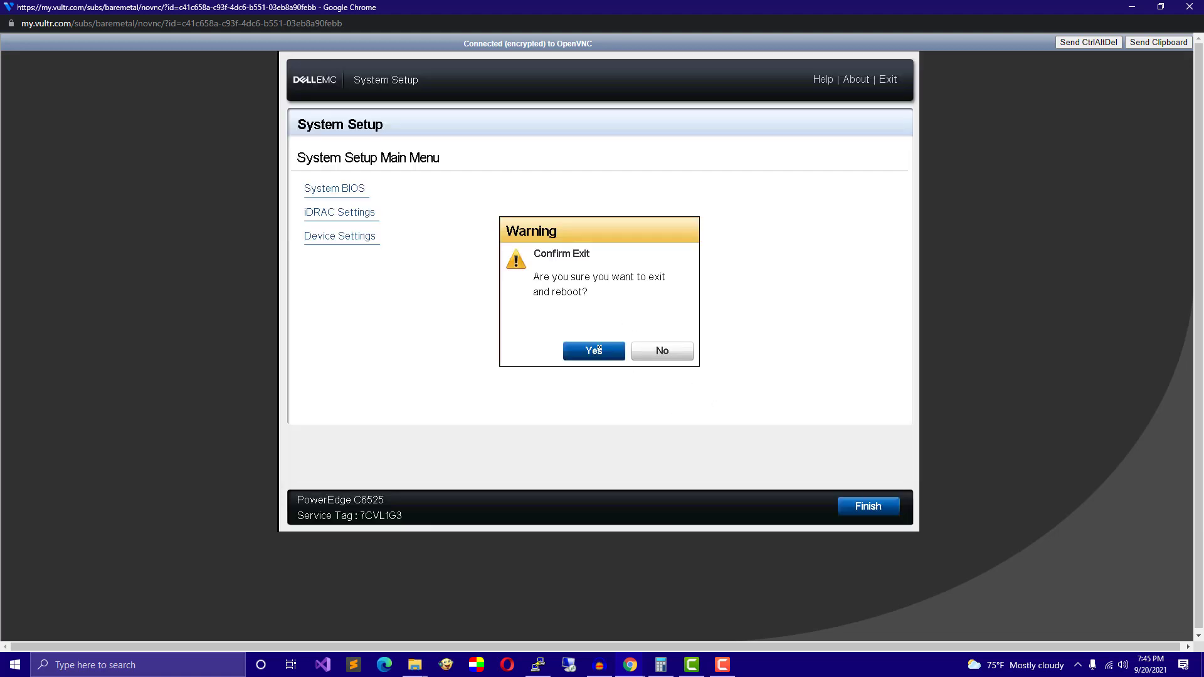
Confirm the reboot and press F11 at the Dell EMC splash to reach Boot Manager.
click(598, 348)
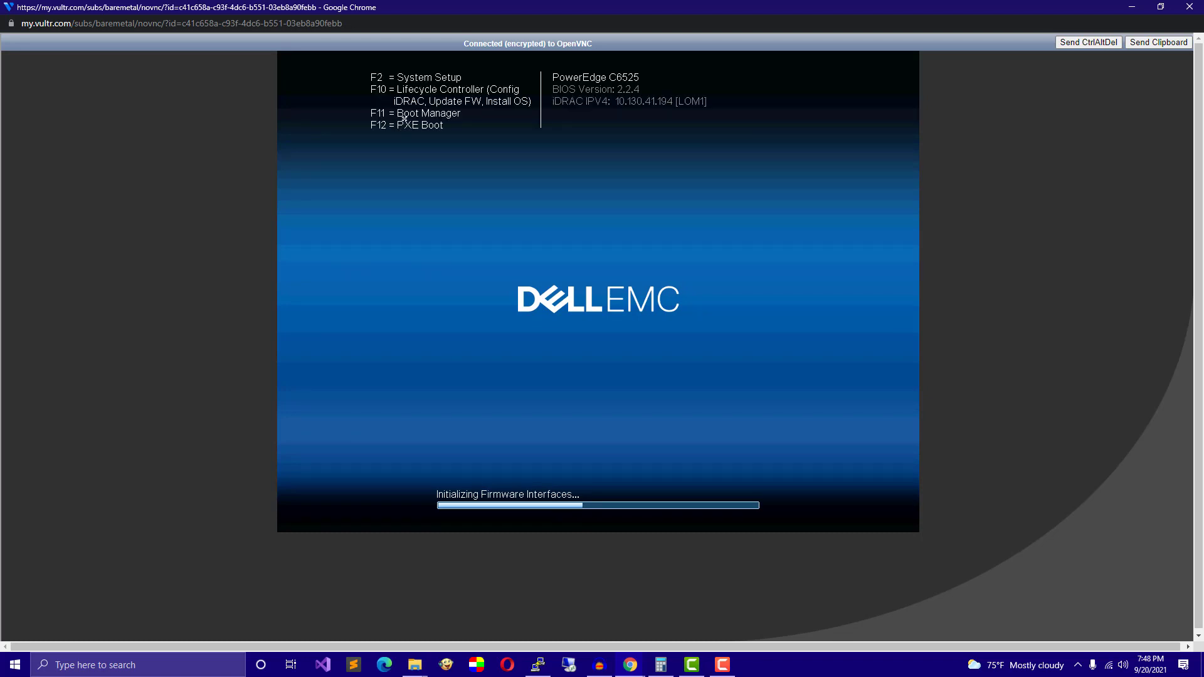
key(F11)
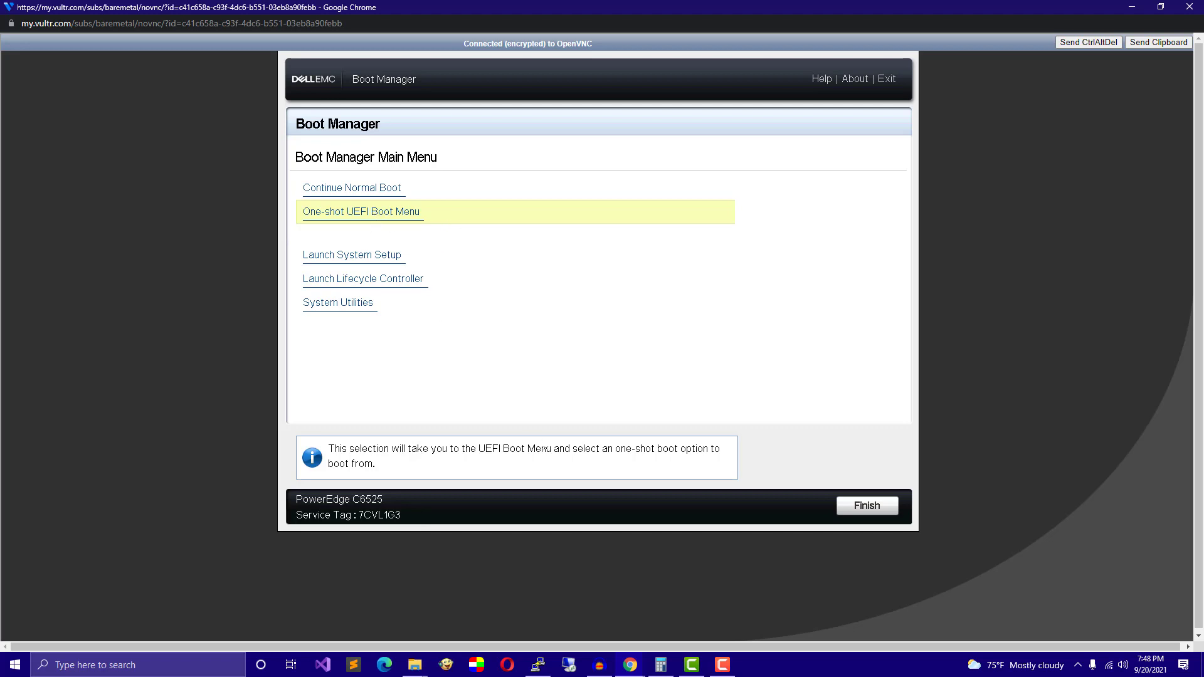
Boot once into the Hyper-V Server 2019 USB installer from the One-shot UEFI Boot Menu.
click(361, 213)
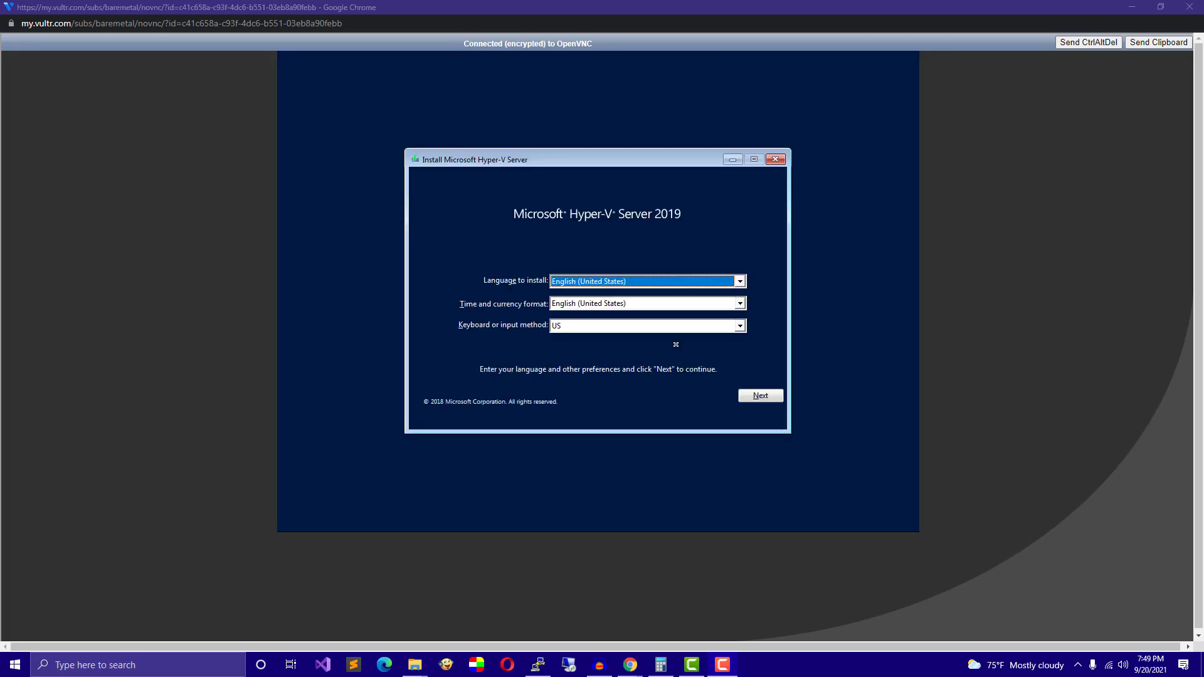
Keep the English (United States) language defaults and start setup with Install now.
click(756, 396)
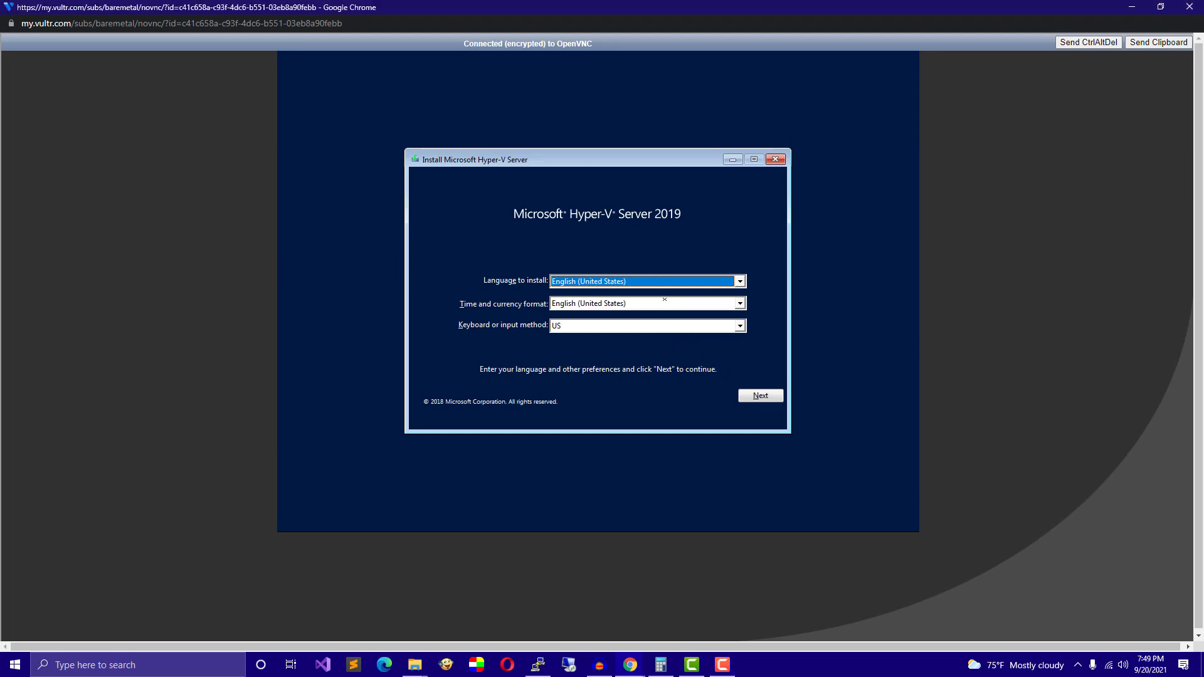
key(Tab)
key(Tab)
key(Tab)
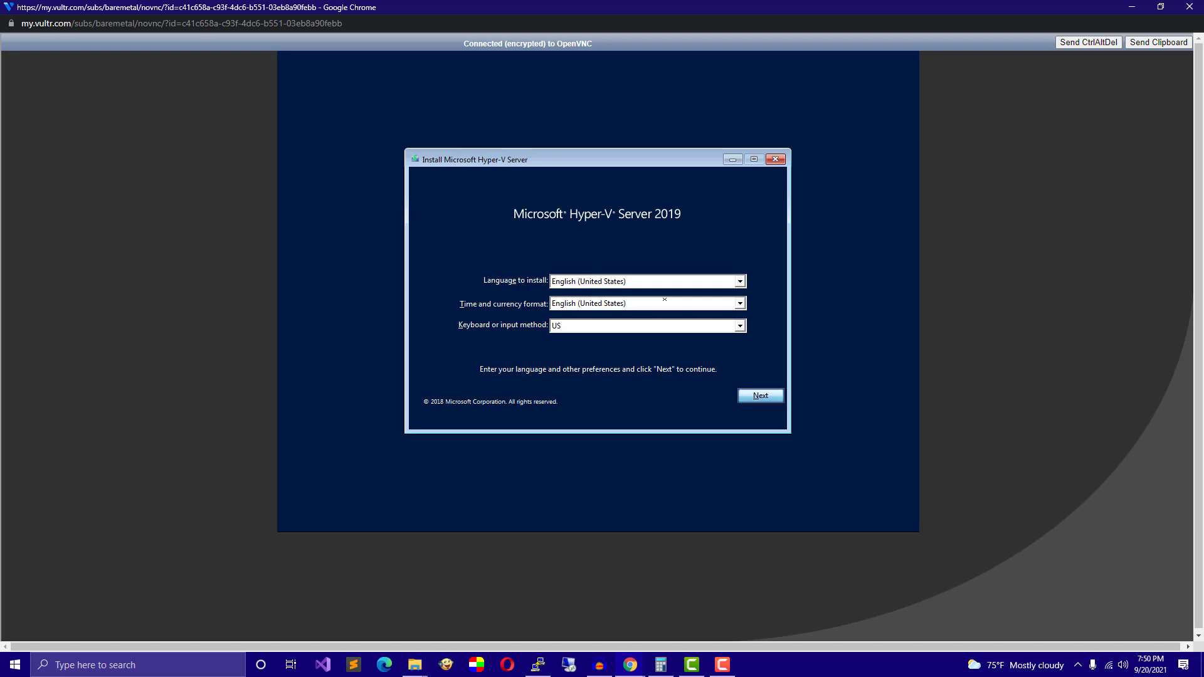
key(Return)
key(Tab)
key(Tab)
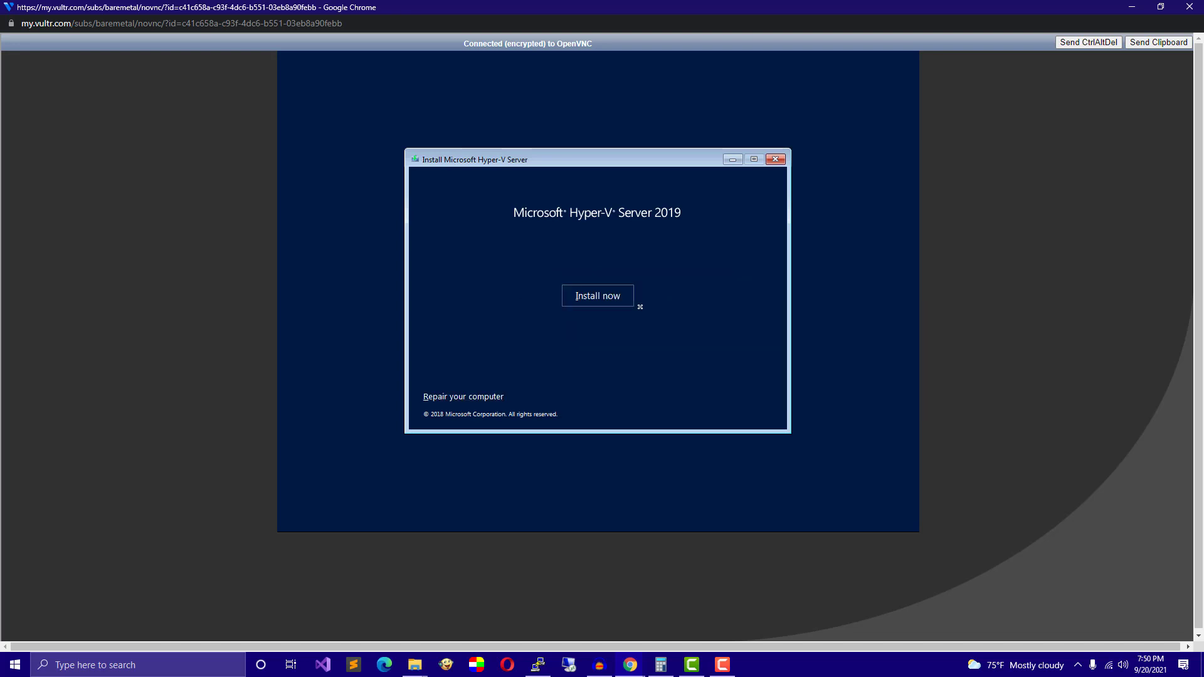
click(632, 303)
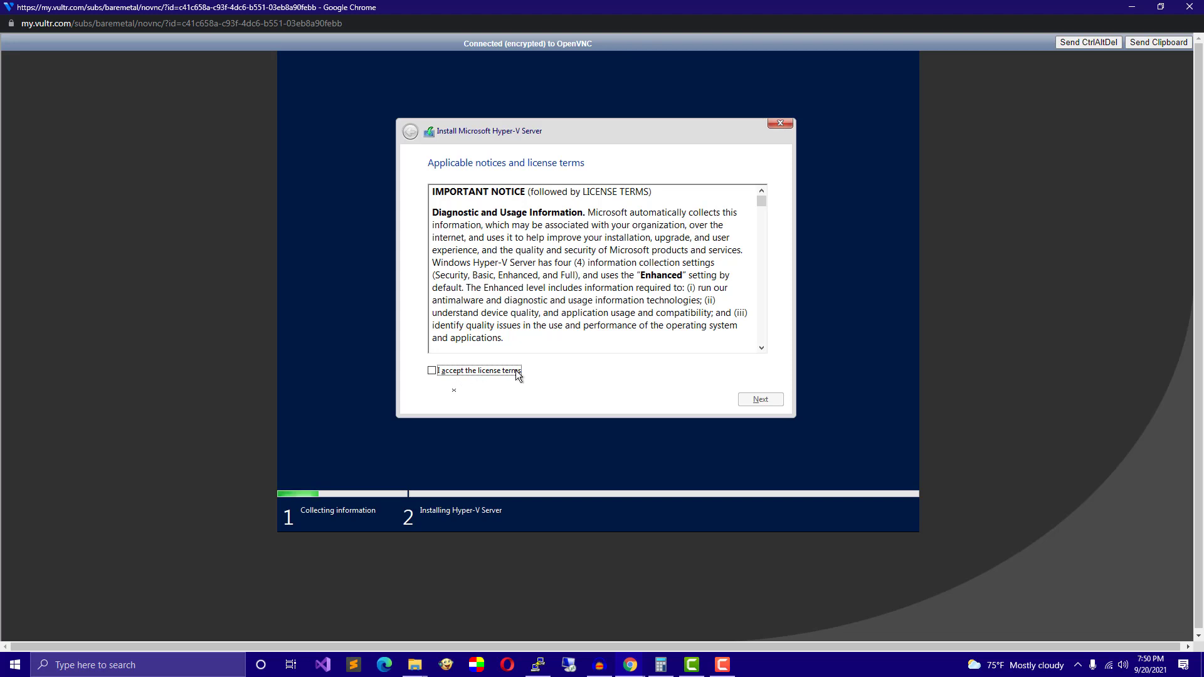
Accept the license terms and choose the Custom installation type.
click(447, 371)
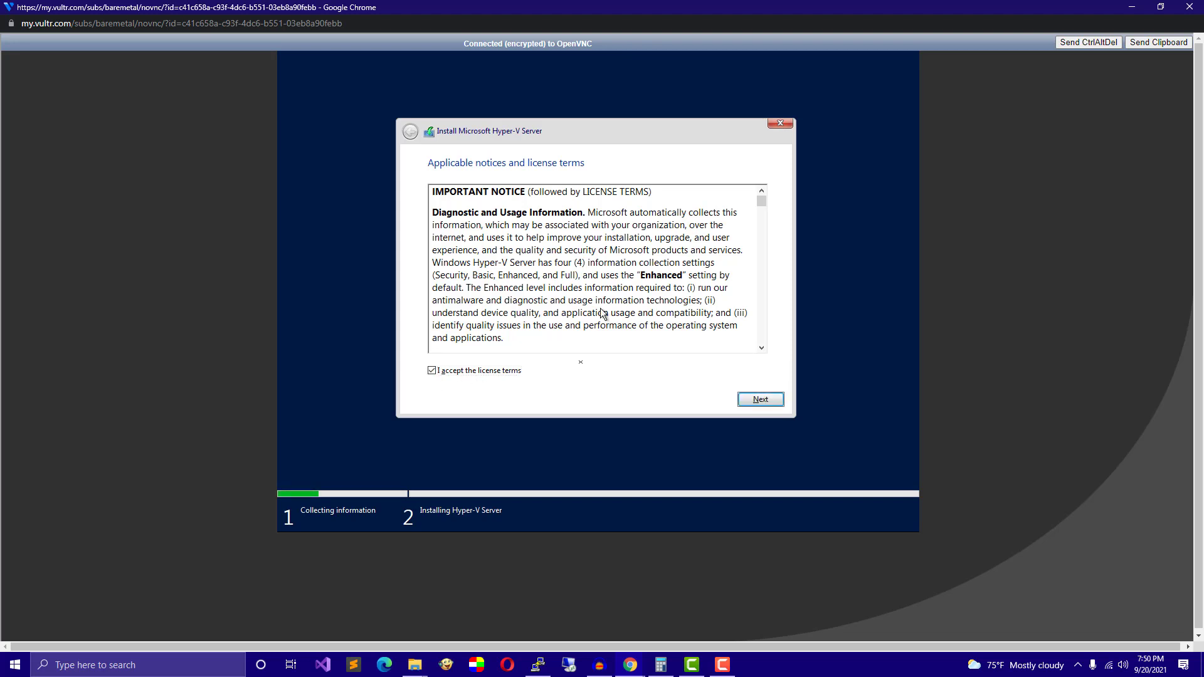
key(Return)
click(600, 309)
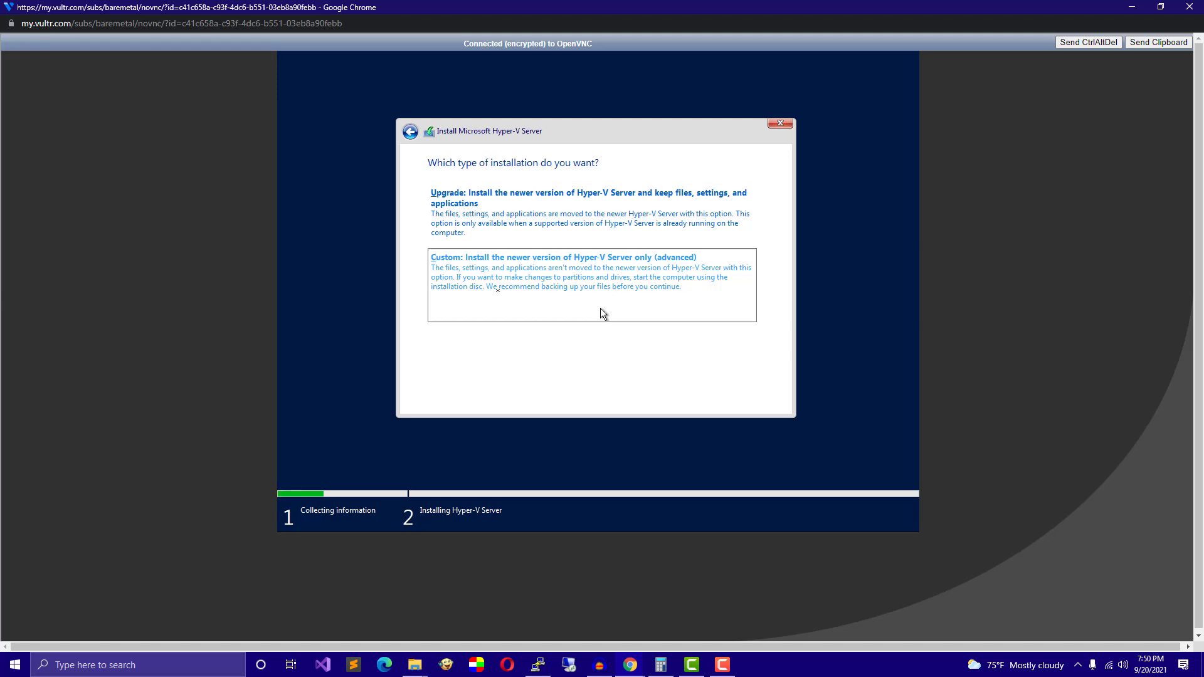
Delete Drive 3 Partition 1 in the custom installation drive list.
click(600, 307)
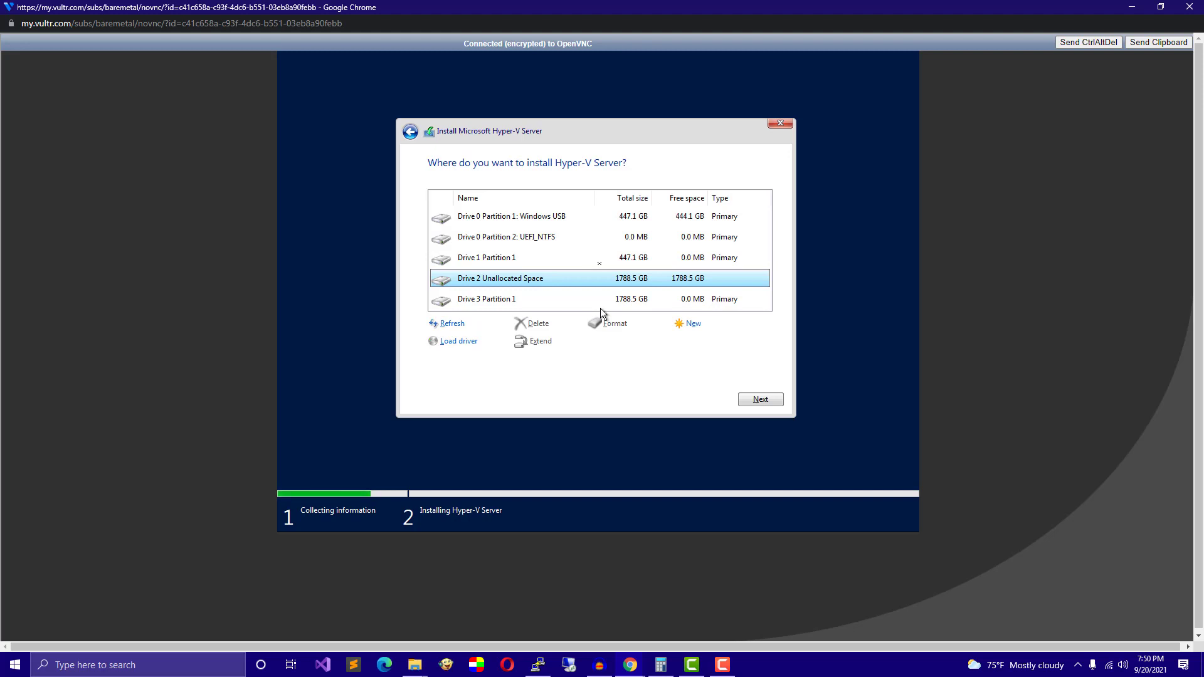
key(Down)
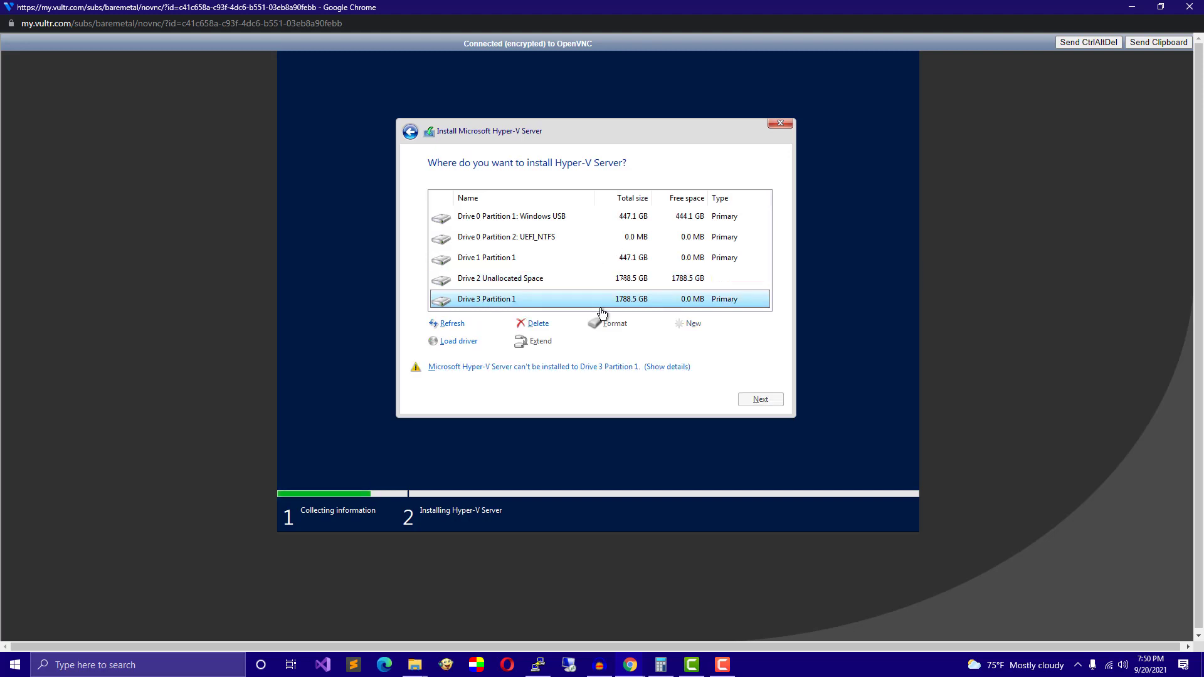
key(Up)
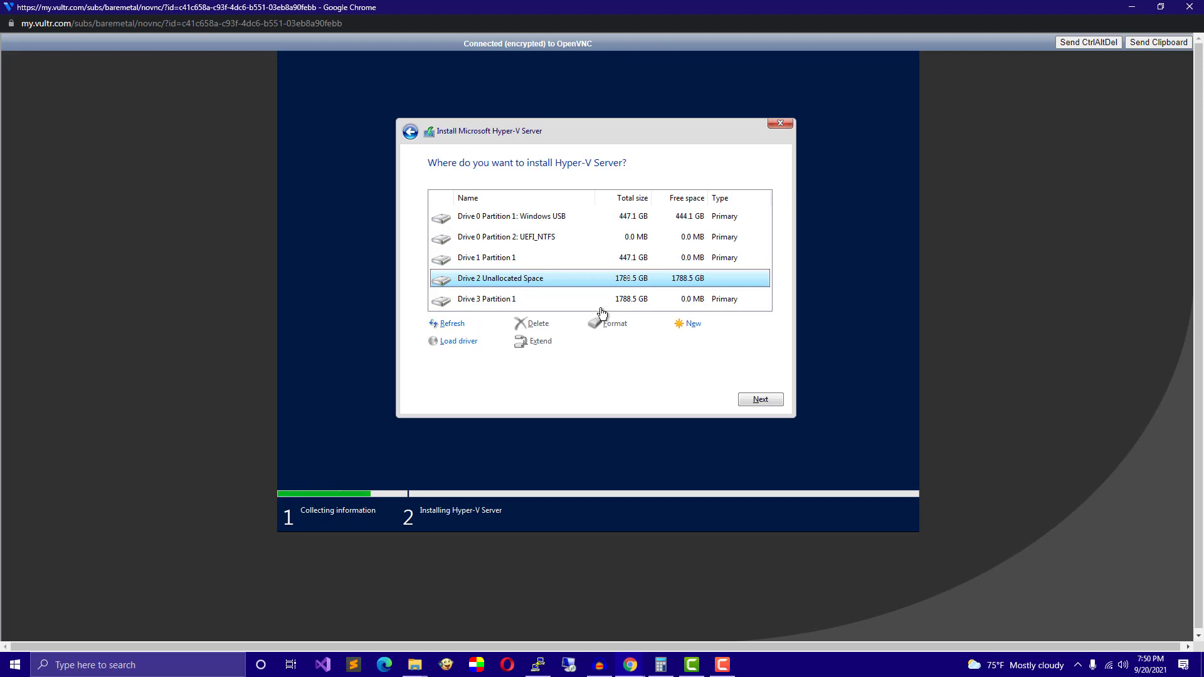
key(Down)
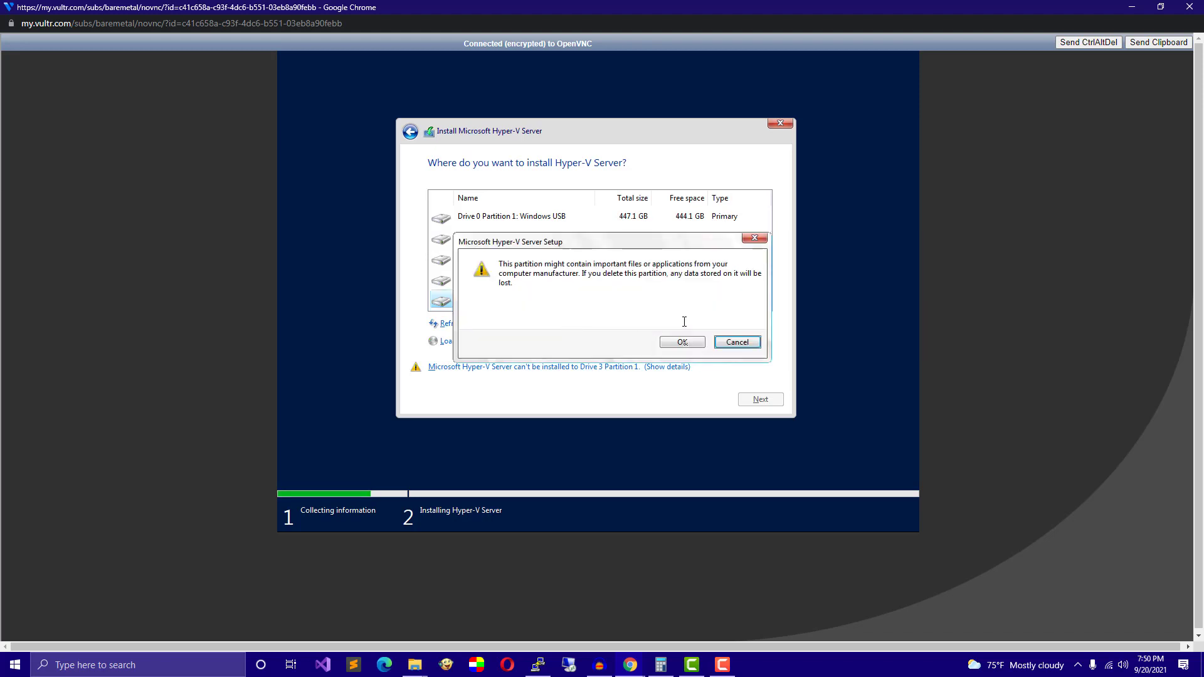
click(685, 322)
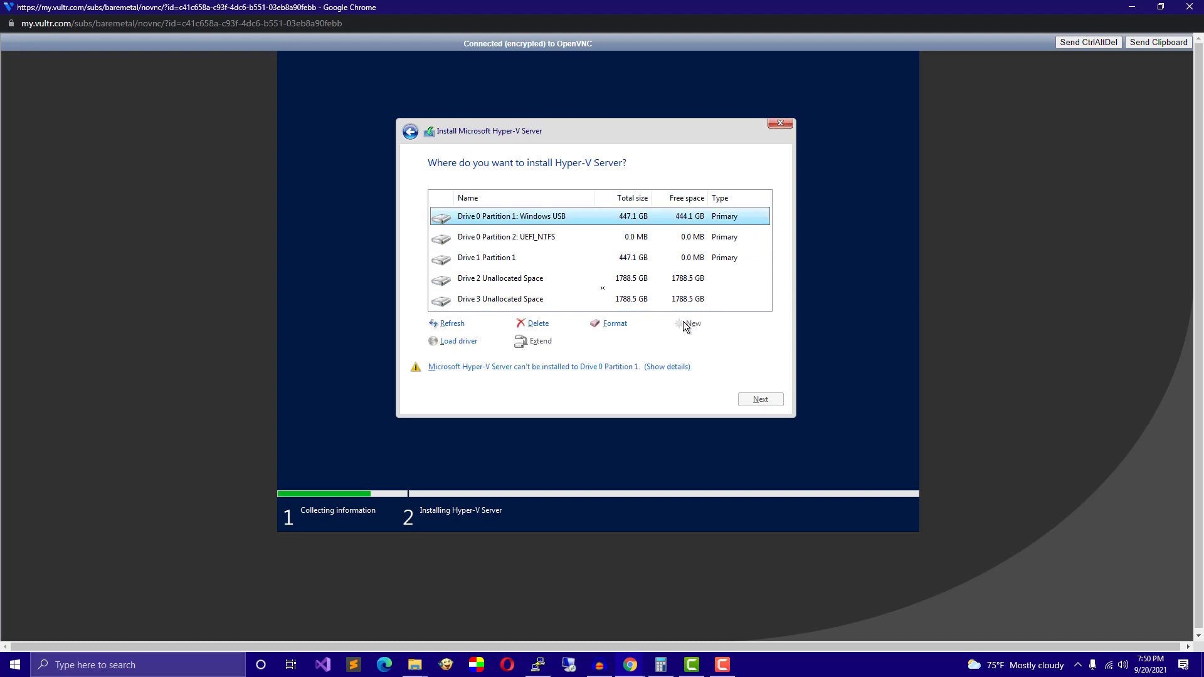
Create a new 1831419 MB partition on Drive 3's unallocated space, accepting the extra system partitions.
click(584, 262)
key(Down)
key(Down)
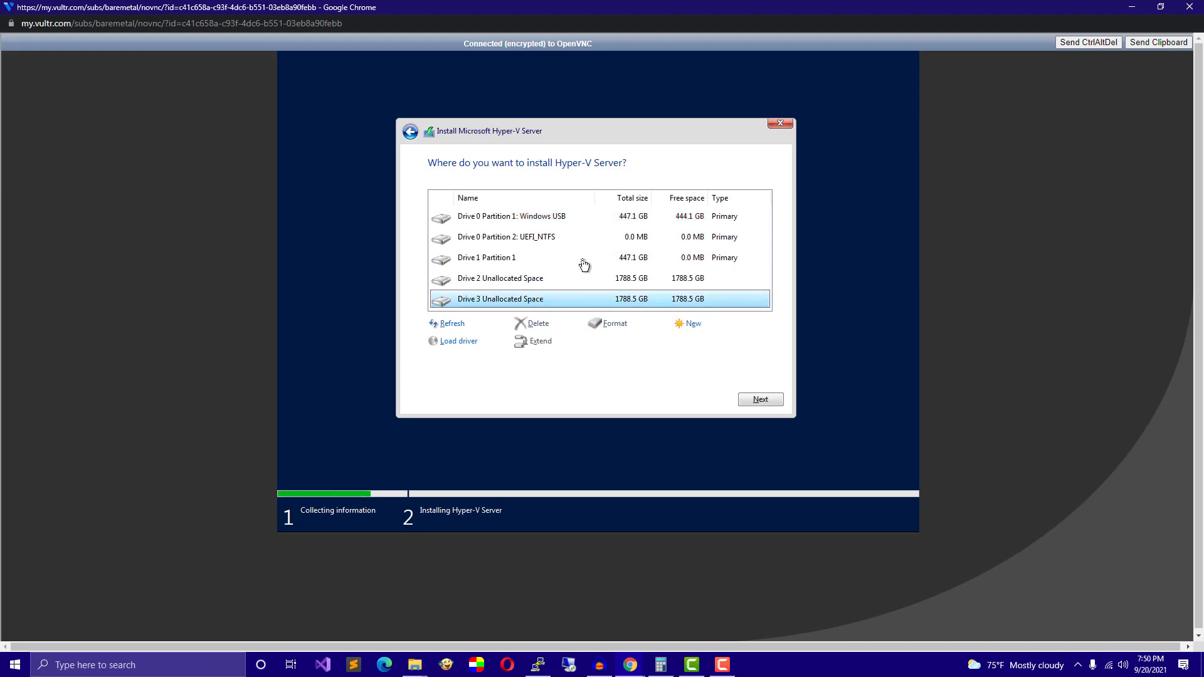
key(Up)
key(Down)
key(Tab)
key(Tab)
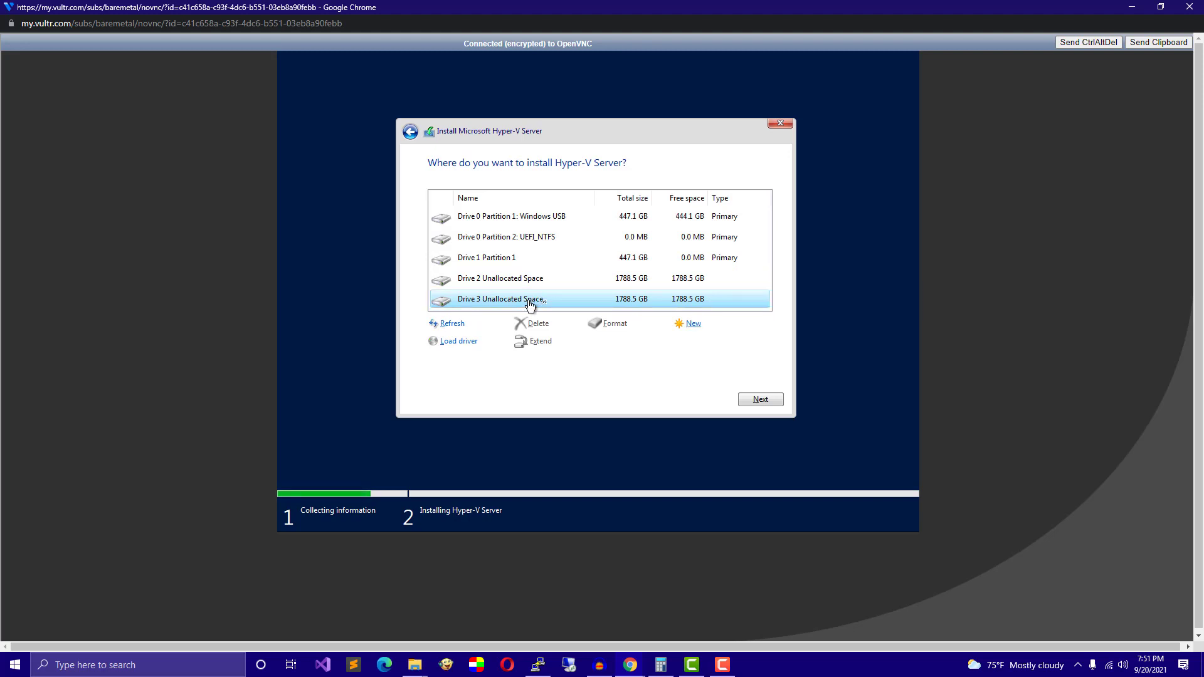
key(Return)
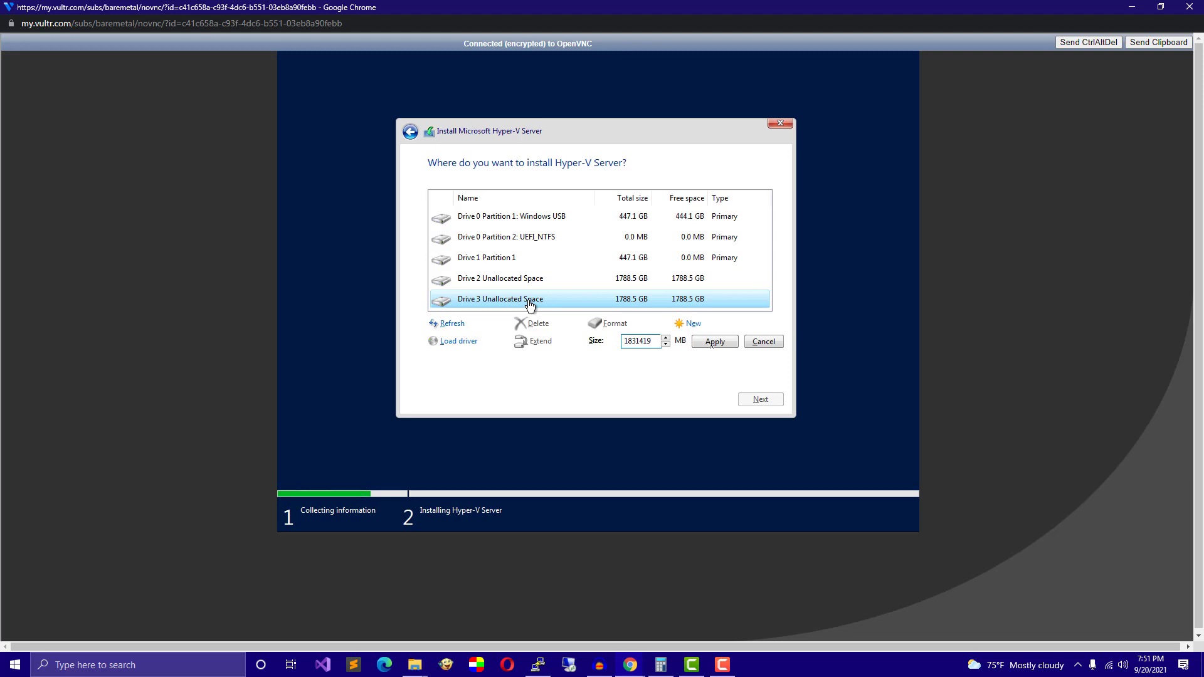
key(Return)
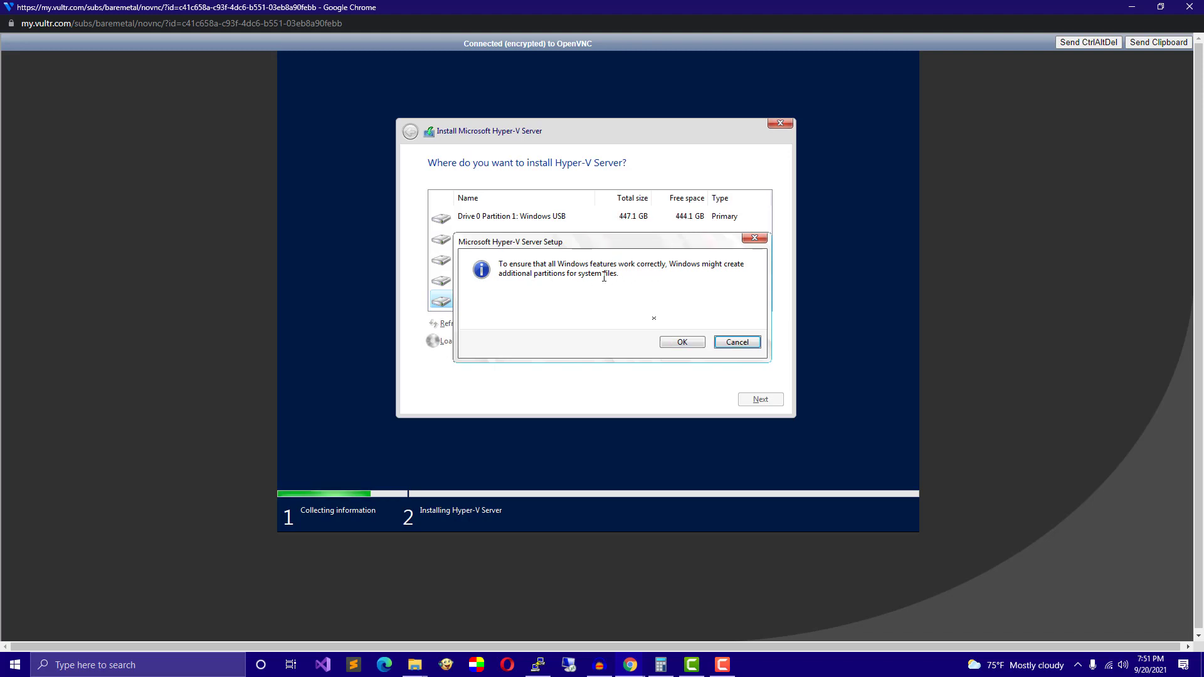
key(Return)
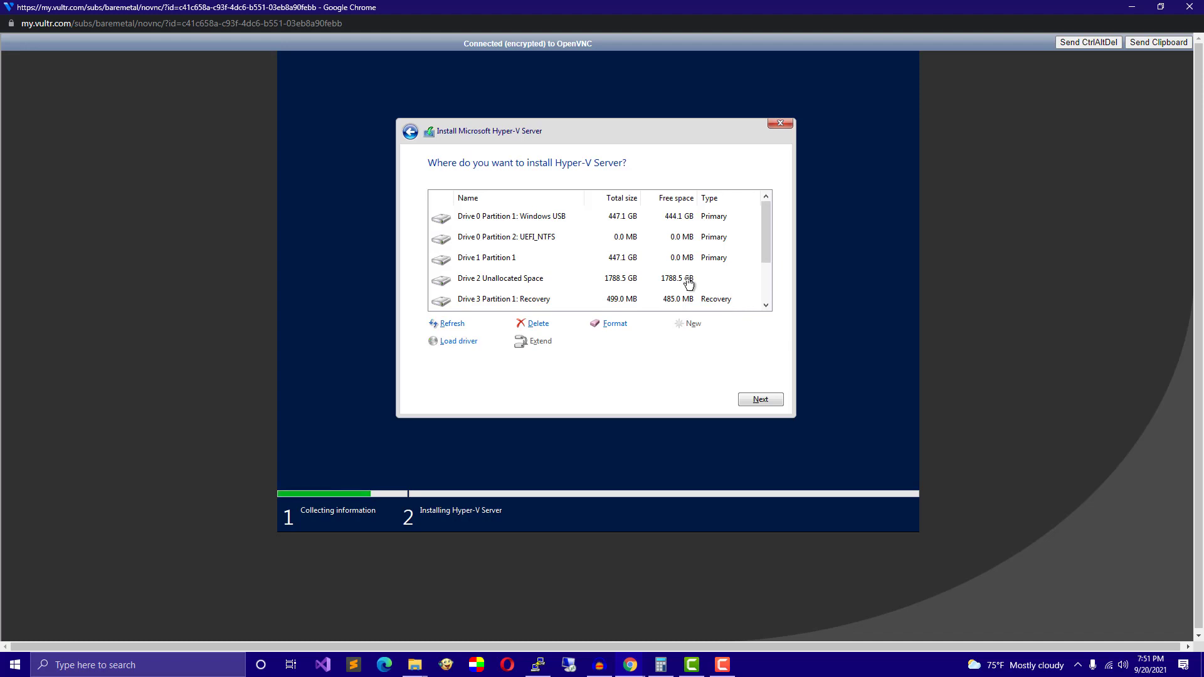
Select Drive 3 Partition 4 (1787.9 GB) as the target and begin installing Hyper-V Server.
key(Up)
key(Up)
key(Up)
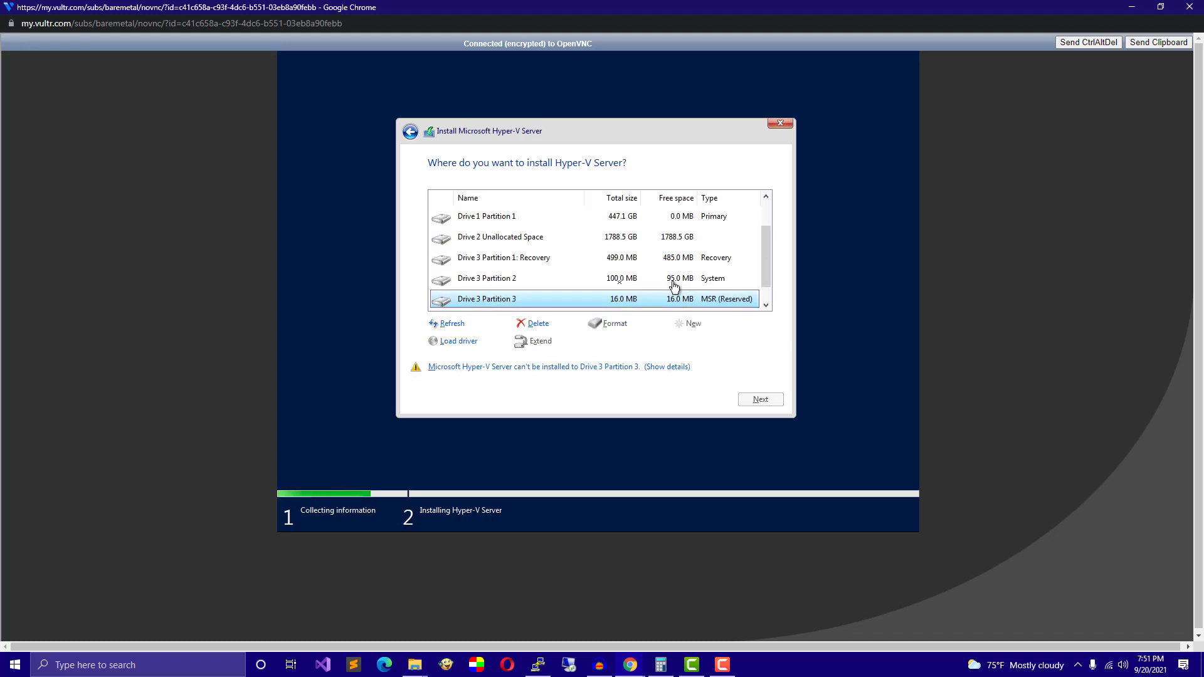
key(Tab)
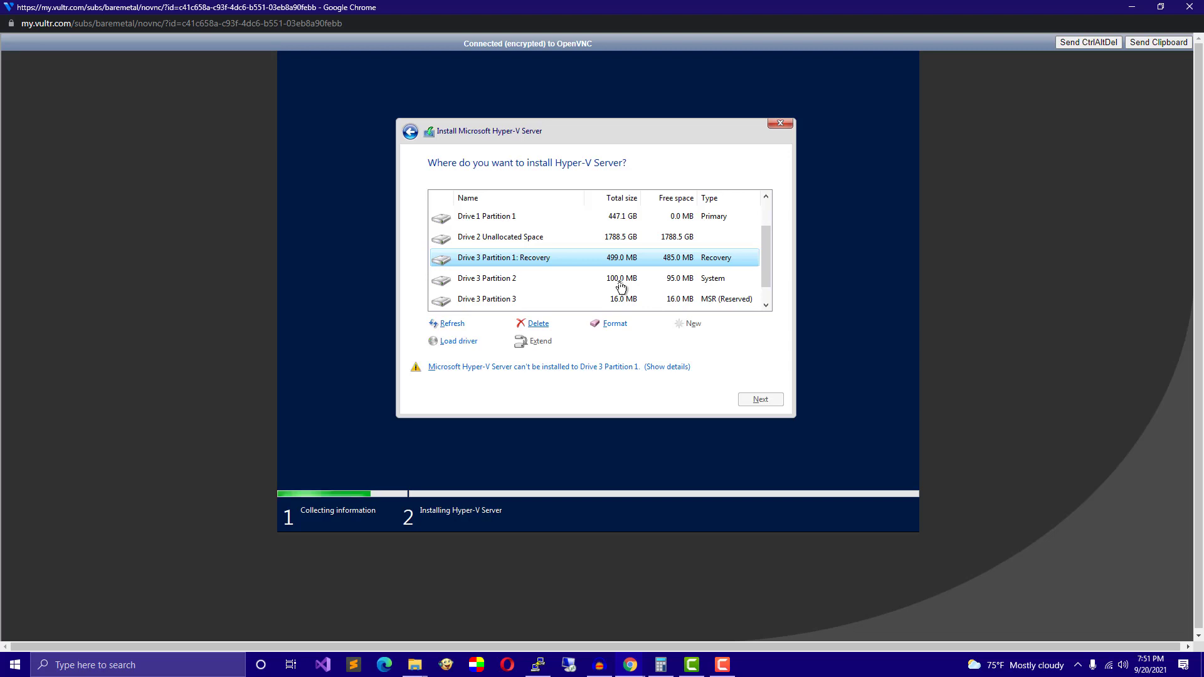
key(Tab)
key(Tab)
key(Tab)
key(Down)
key(Down)
key(Down)
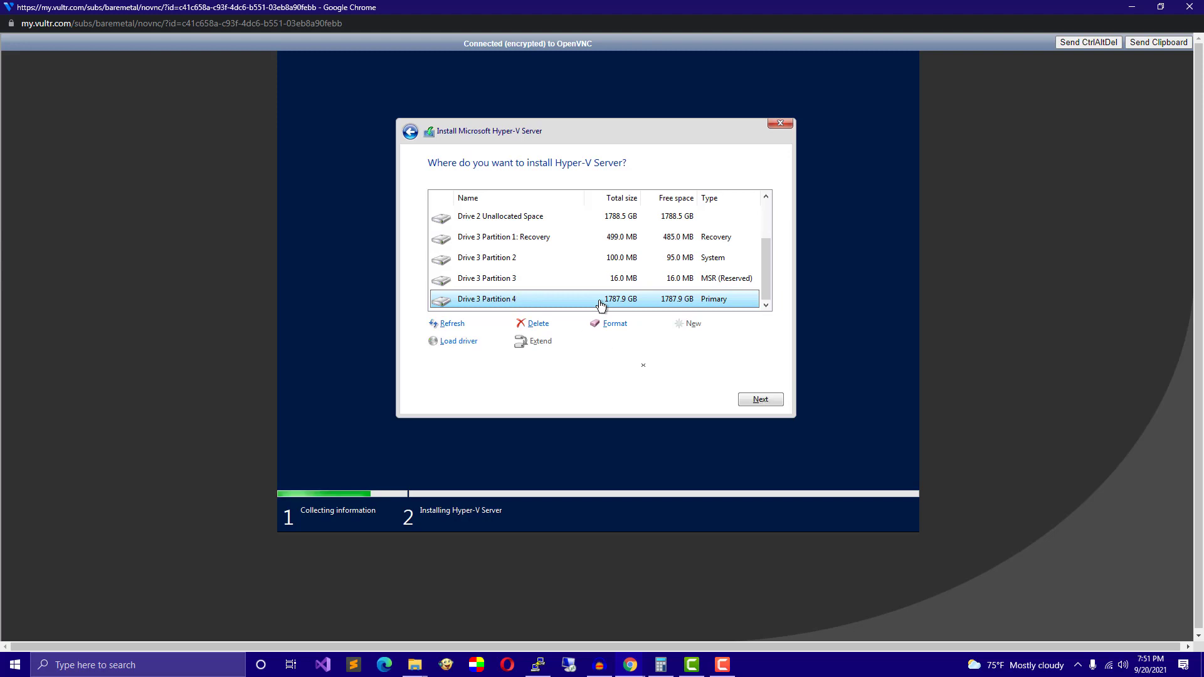
key(Tab)
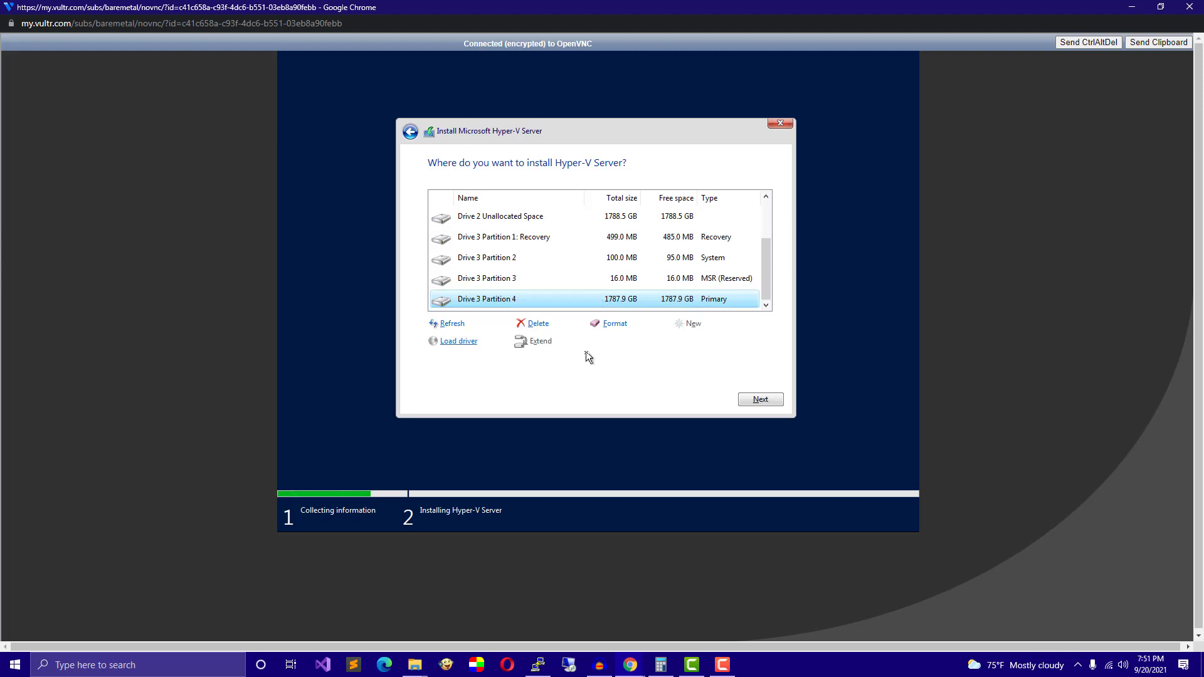
key(Return)
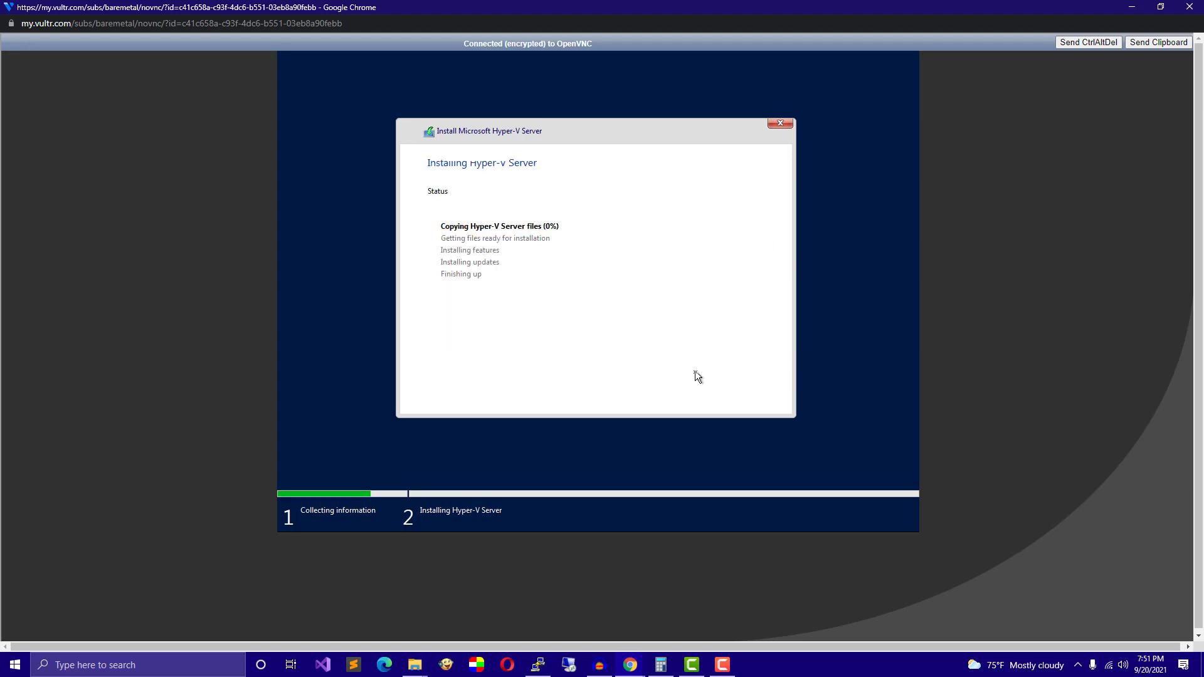